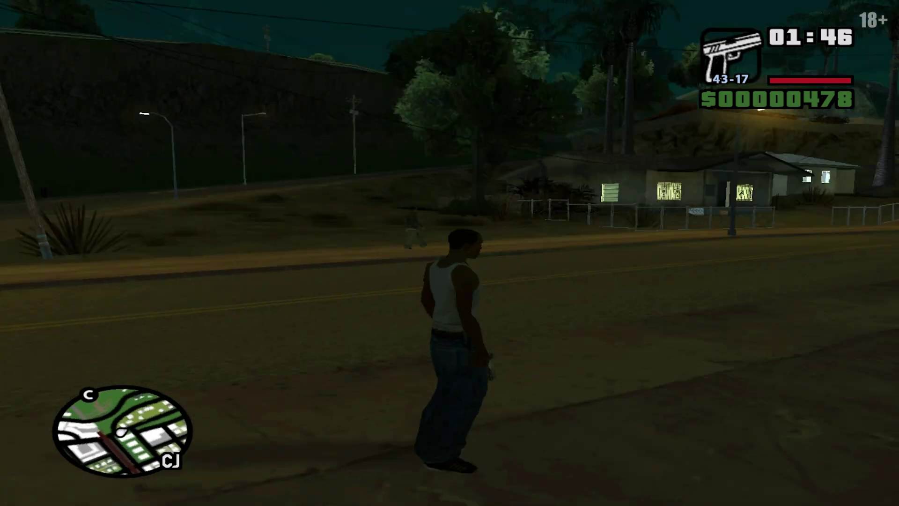
key("w")
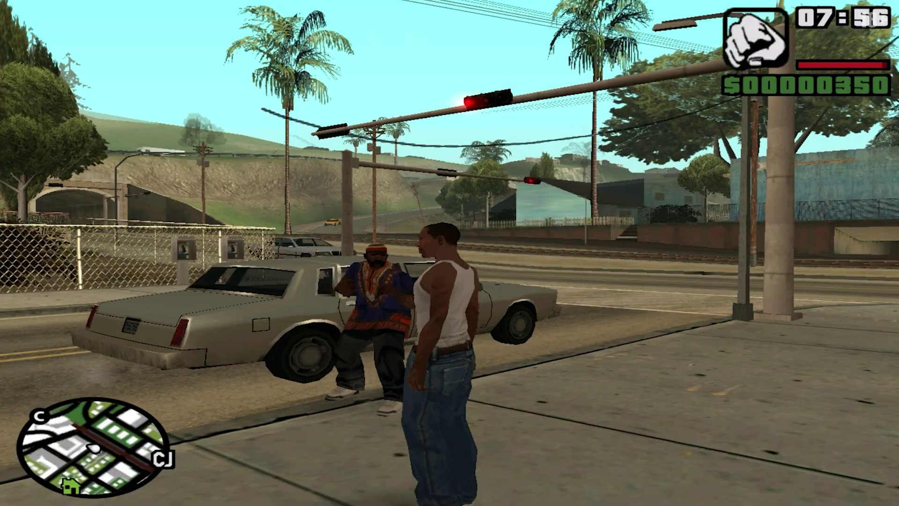
key("ctrl")
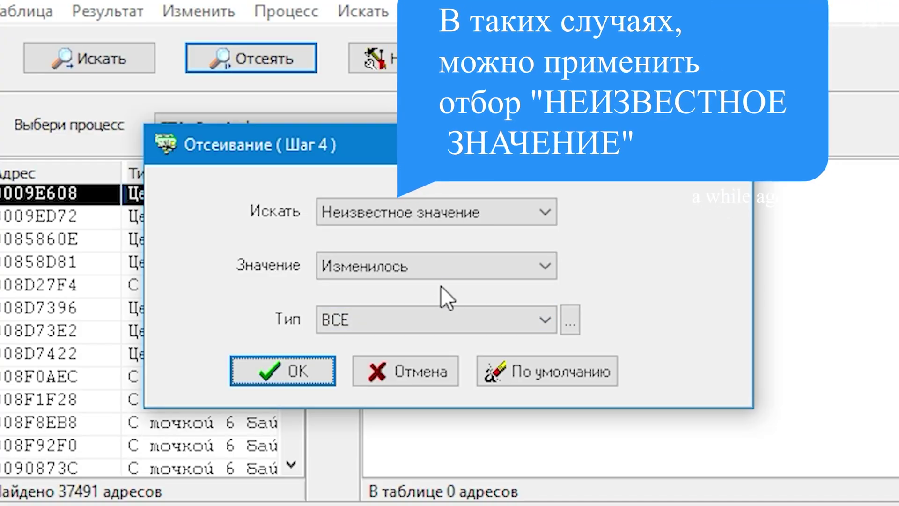
Sift the found addresses by unknown value (Неизвестное значение) with the condition Не изменилось for type ВСЕ
left_click(451, 271)
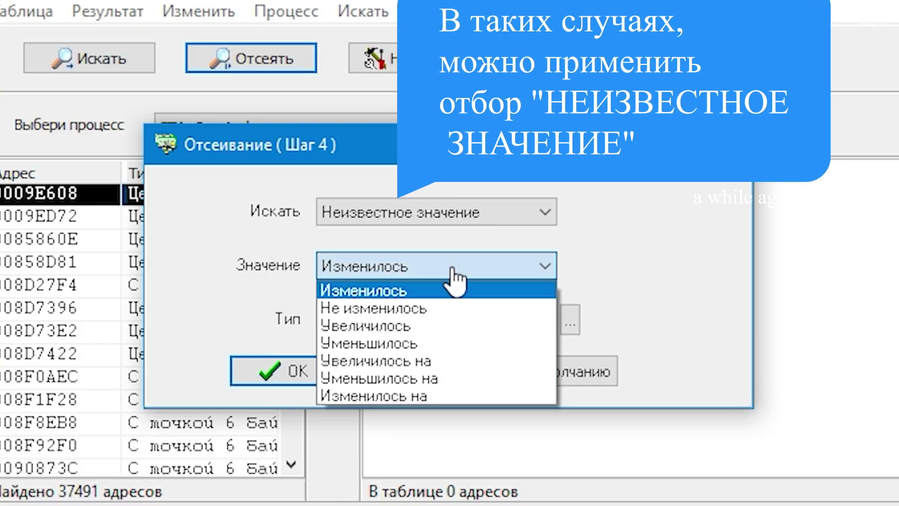
left_click(404, 309)
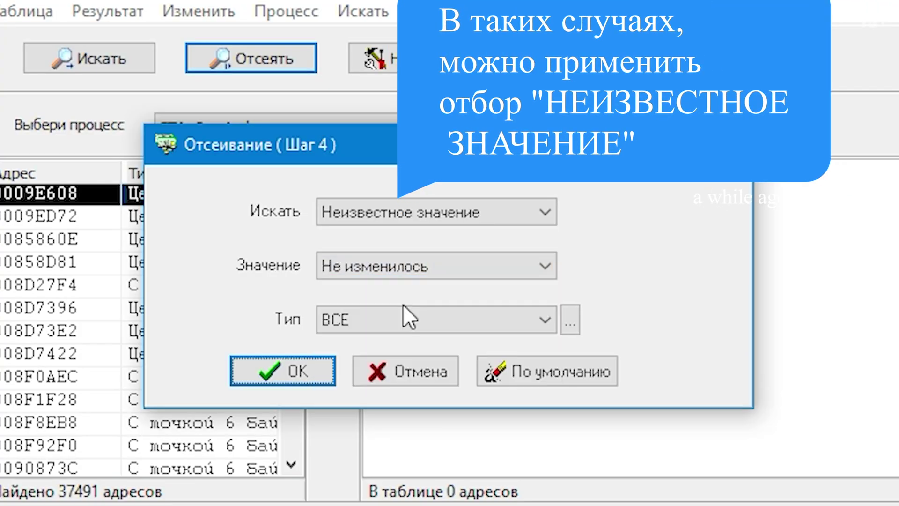
left_click(297, 373)
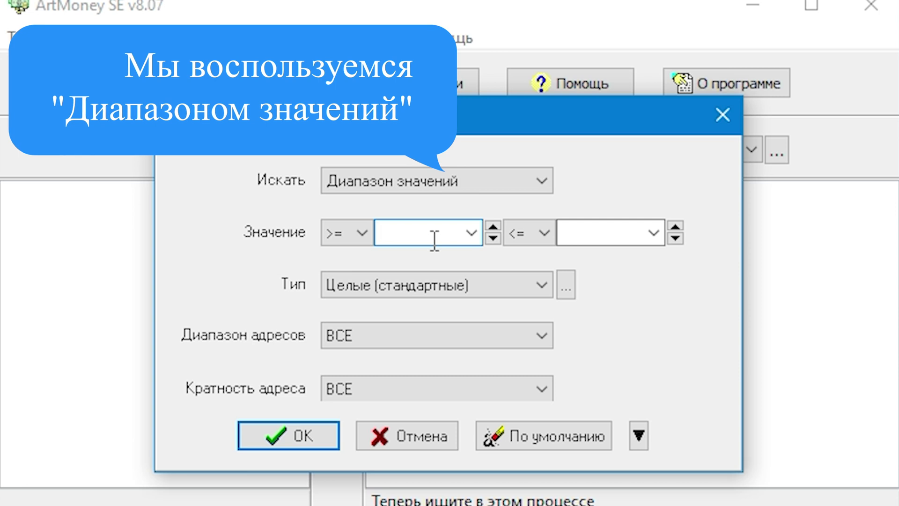
Set the first search's value range from 95 to 150 and open the choice of value type
type("9")
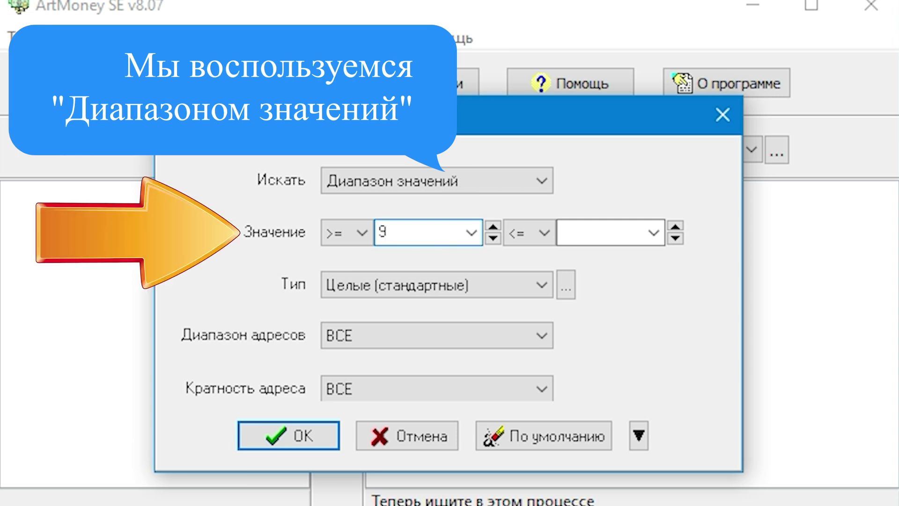
type("5")
left_click(578, 234)
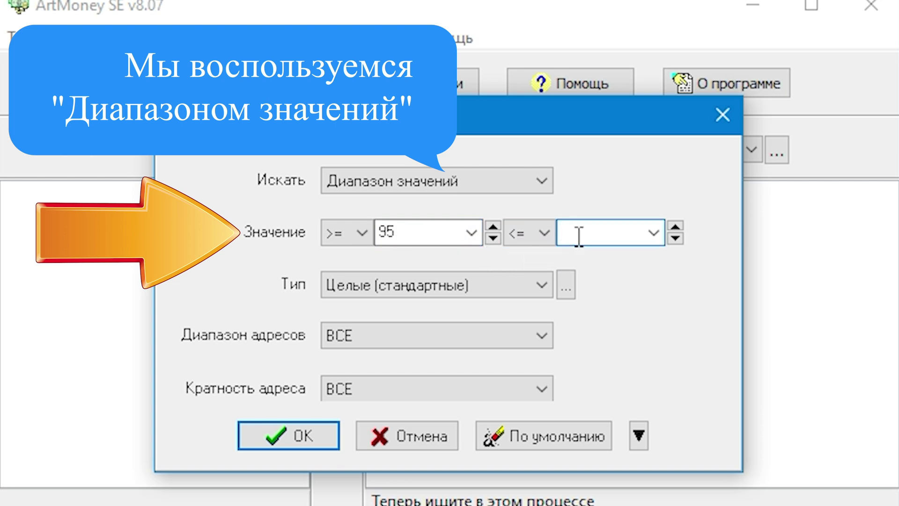
type("100")
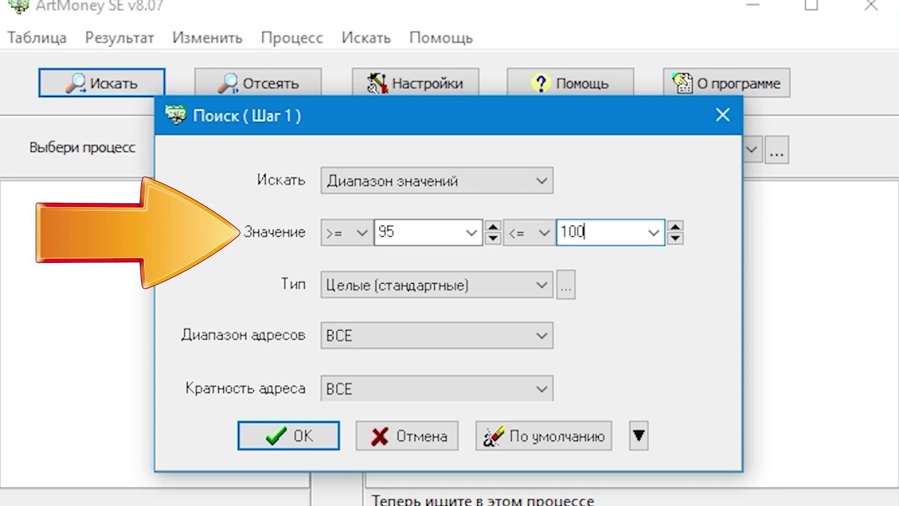
key("BackSpace")
key("BackSpace")
key("BackSpace")
type("150")
left_click(541, 289)
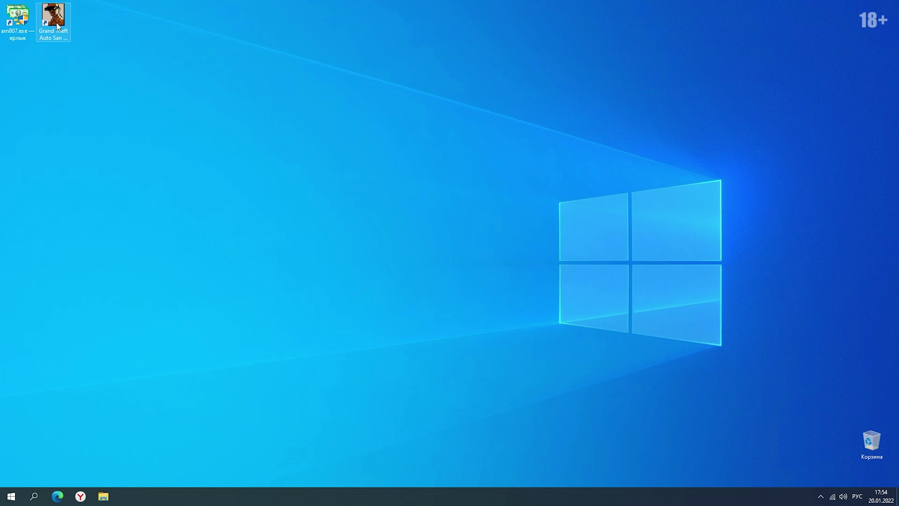
Launch Grand Theft Auto San Andreas and am807.exe from the desktop, allowing am807.exe to make changes to the device
double_click(52, 21)
left_click(401, 314)
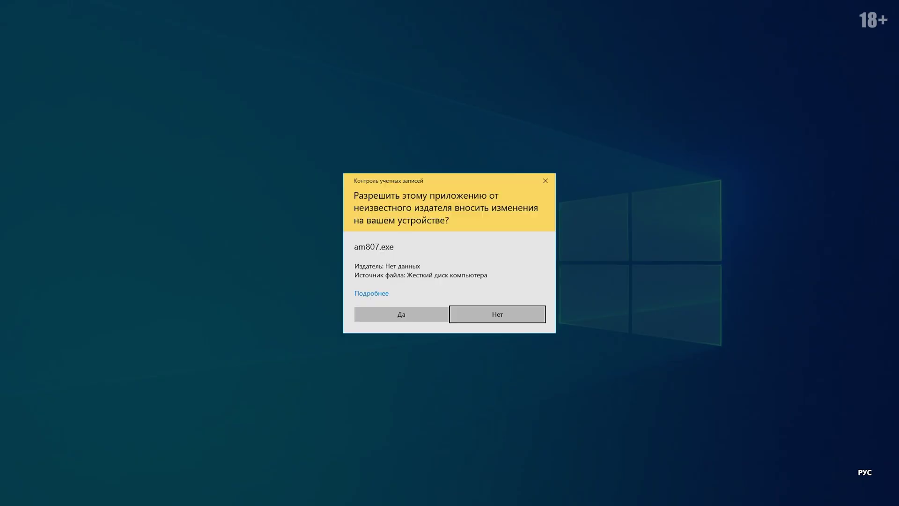
left_click(401, 314)
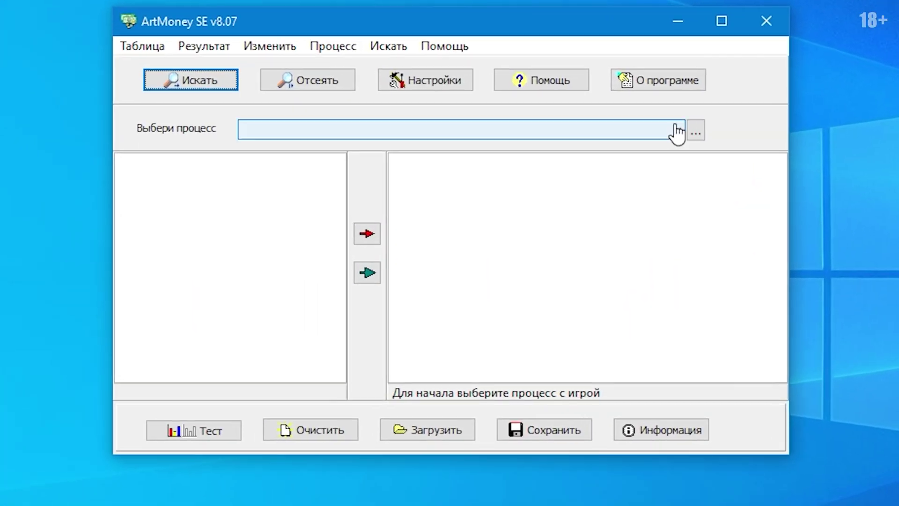
Select GTA: San Andreas as the process and start a new search using Диапазон значений
left_click(608, 166)
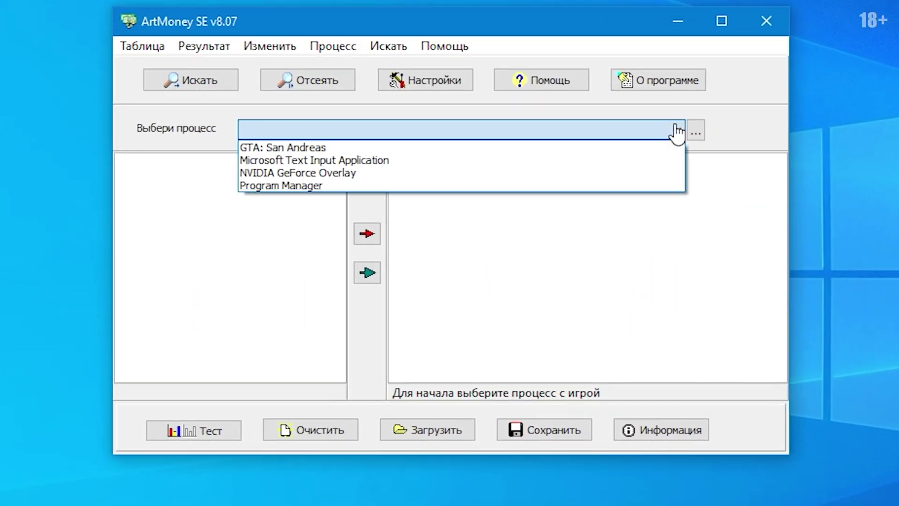
left_click(316, 149)
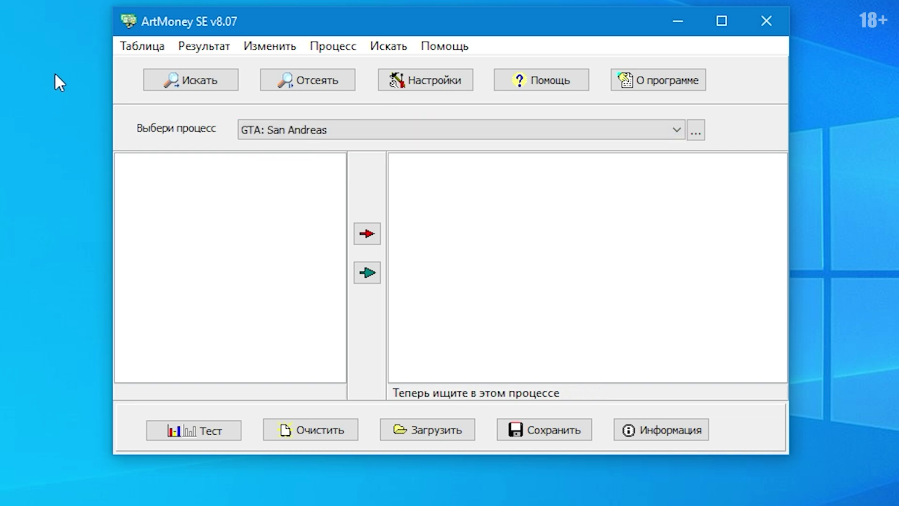
left_click(182, 77)
left_click(486, 159)
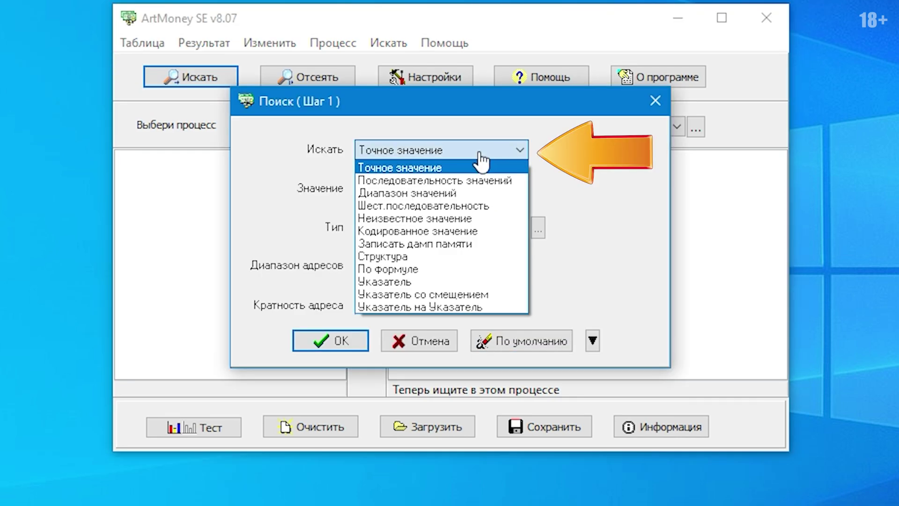
left_click(439, 193)
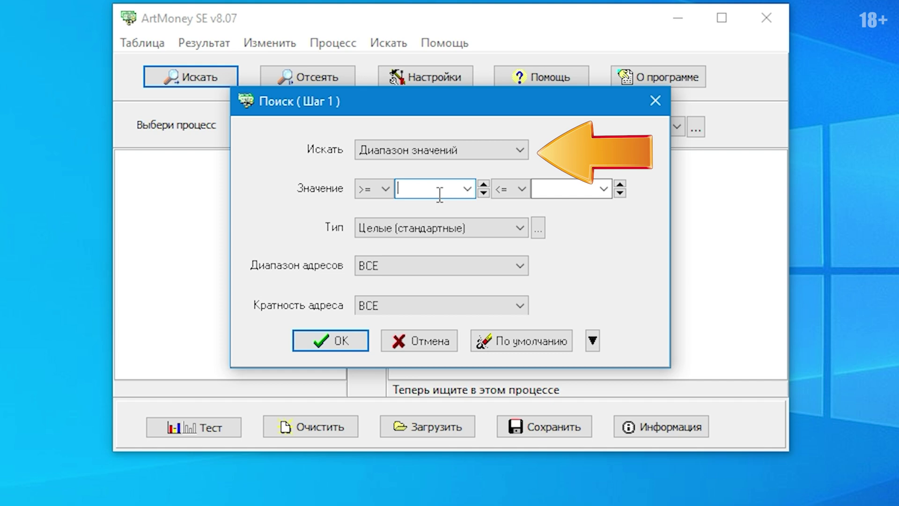
Run the first search for values from 95 to 150 with the type set to ВСЕ
type("9")
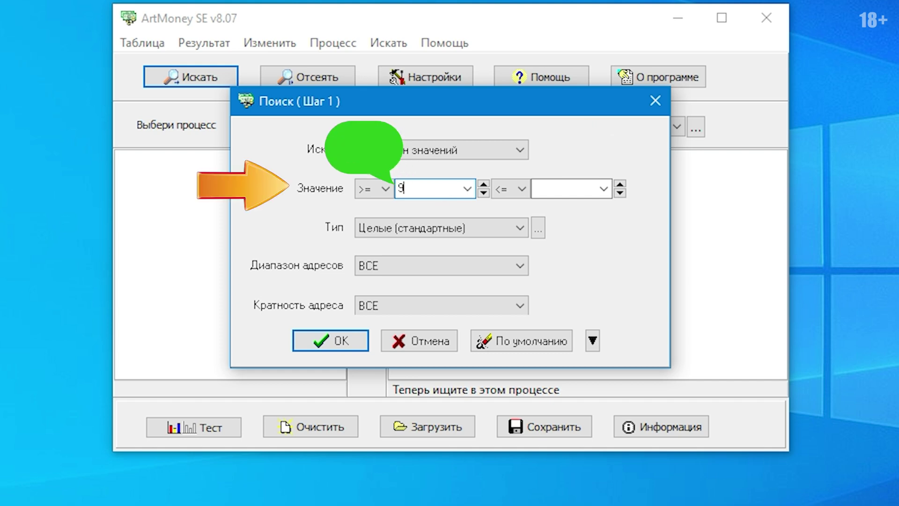
type("5")
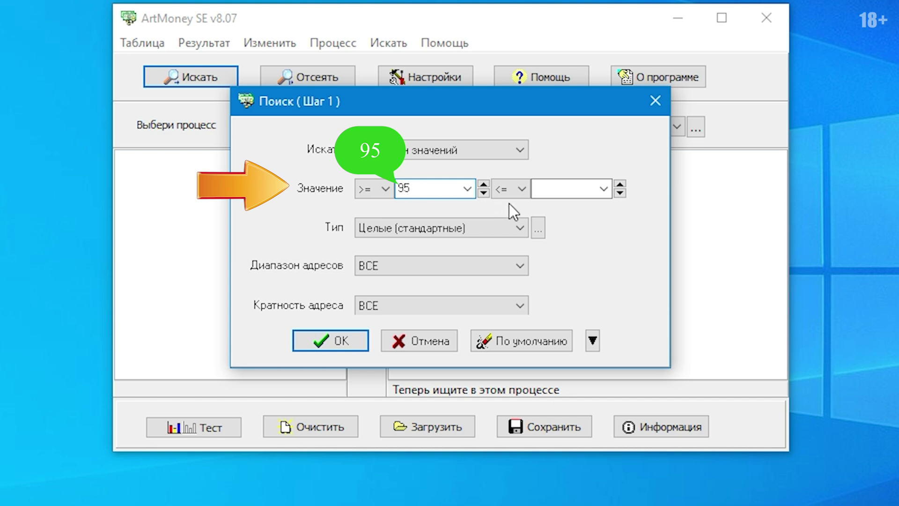
left_click(543, 189)
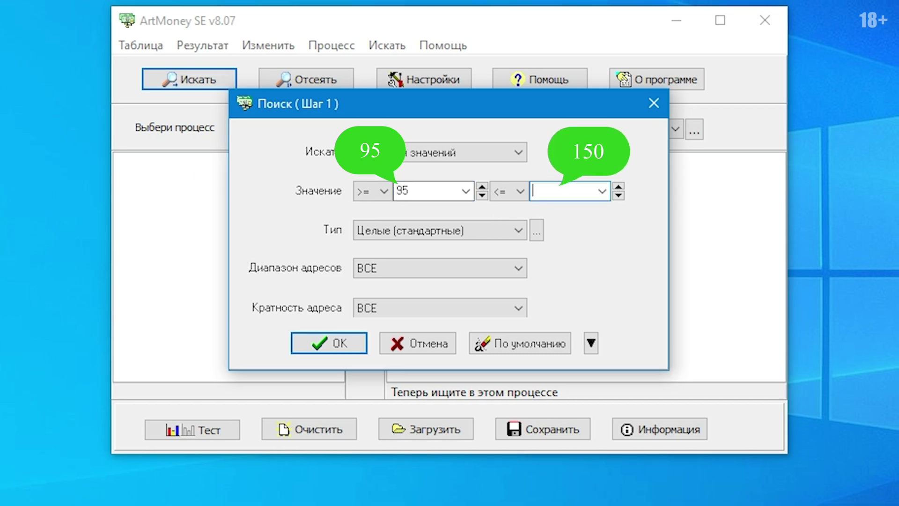
type("150")
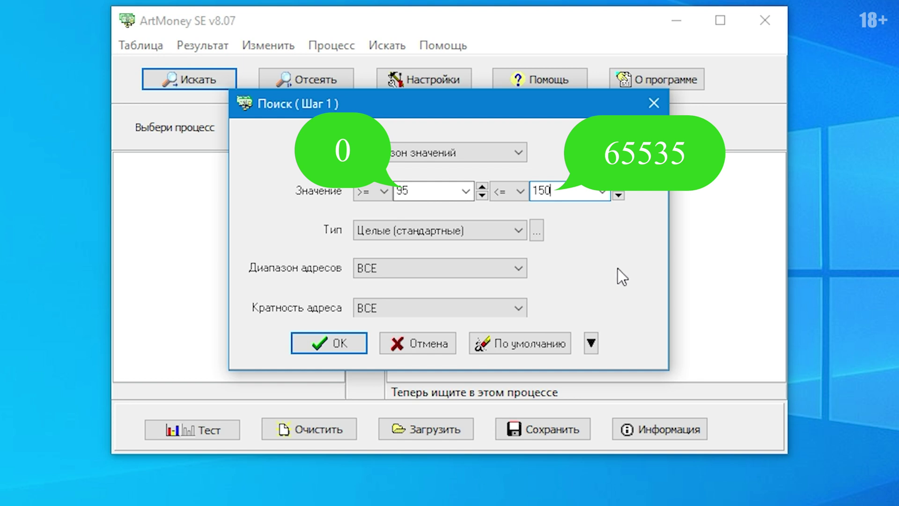
left_click(518, 232)
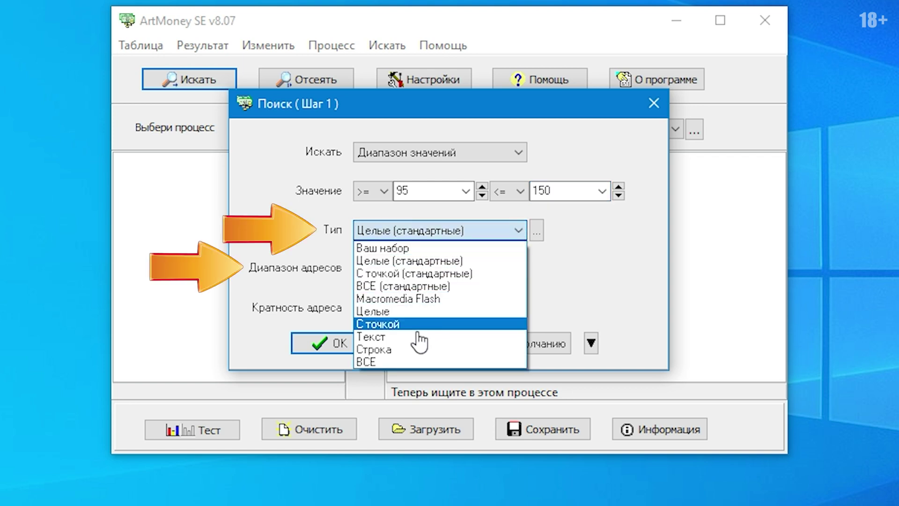
left_click(370, 361)
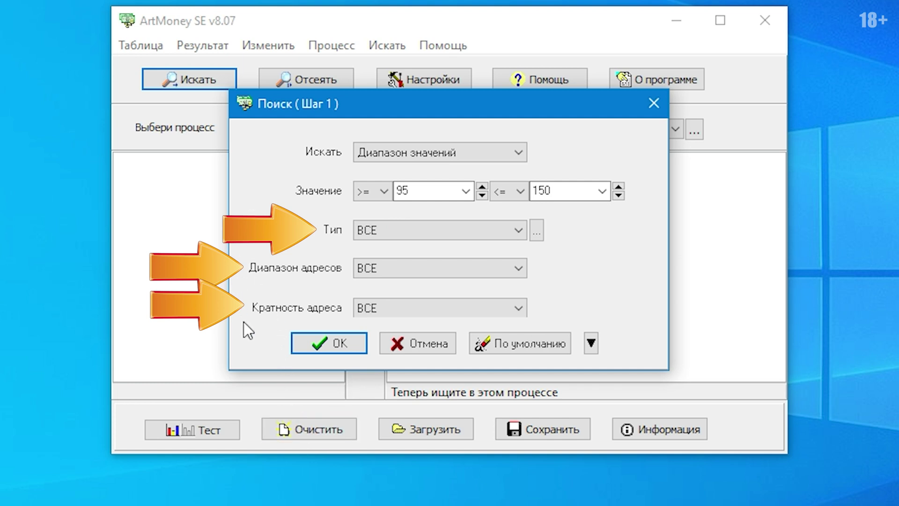
left_click(328, 346)
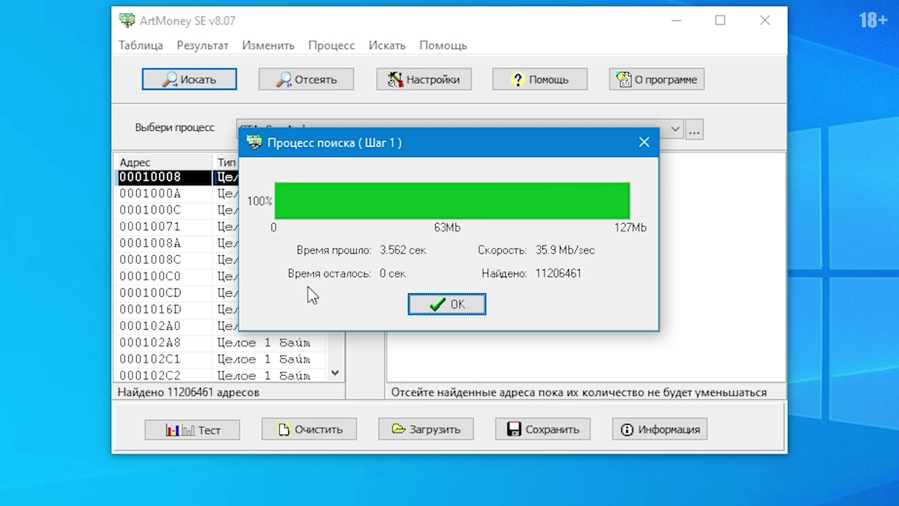
left_click(450, 305)
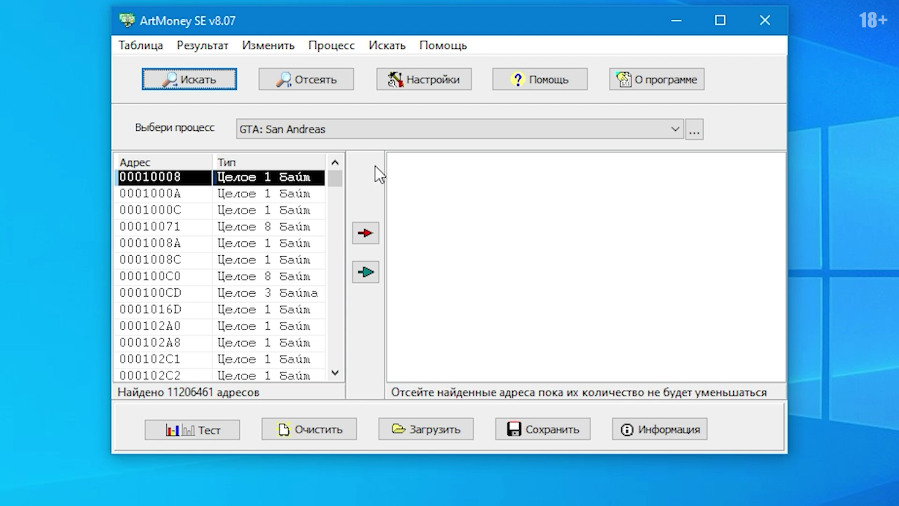
Sift the found addresses by Диапазон значений from 75 to 95 with the type set to ВСЕ
left_click(316, 83)
left_click(516, 191)
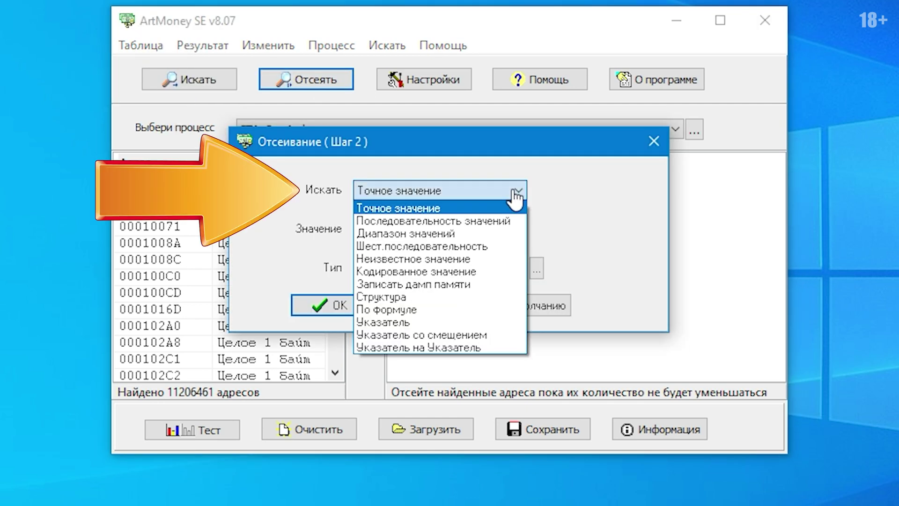
left_click(411, 233)
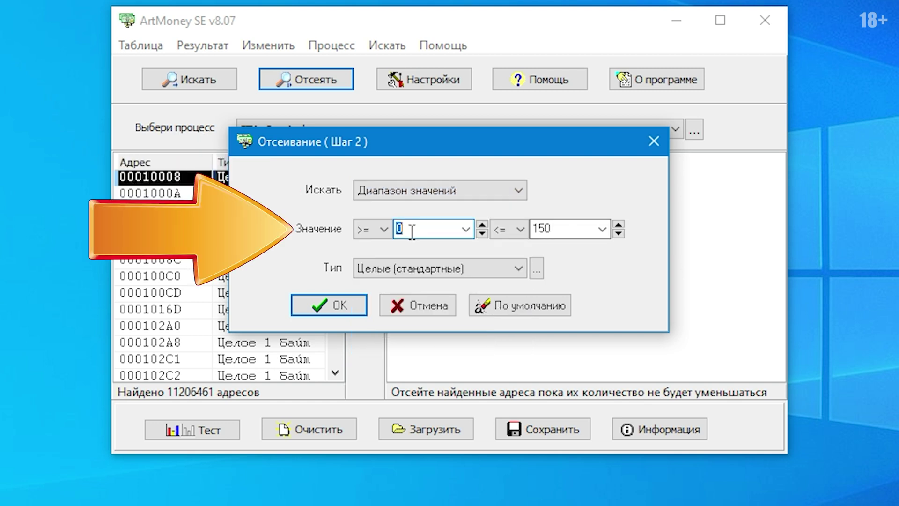
double_click(554, 229)
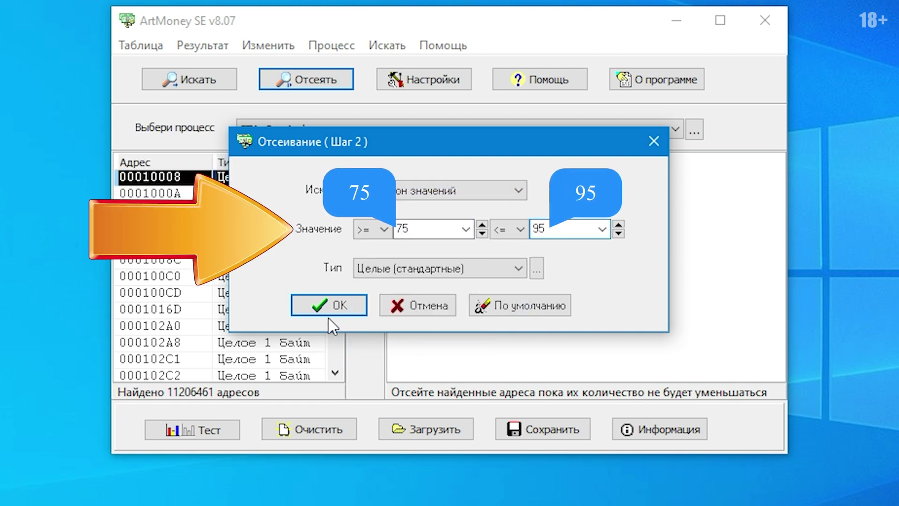
left_click(427, 269)
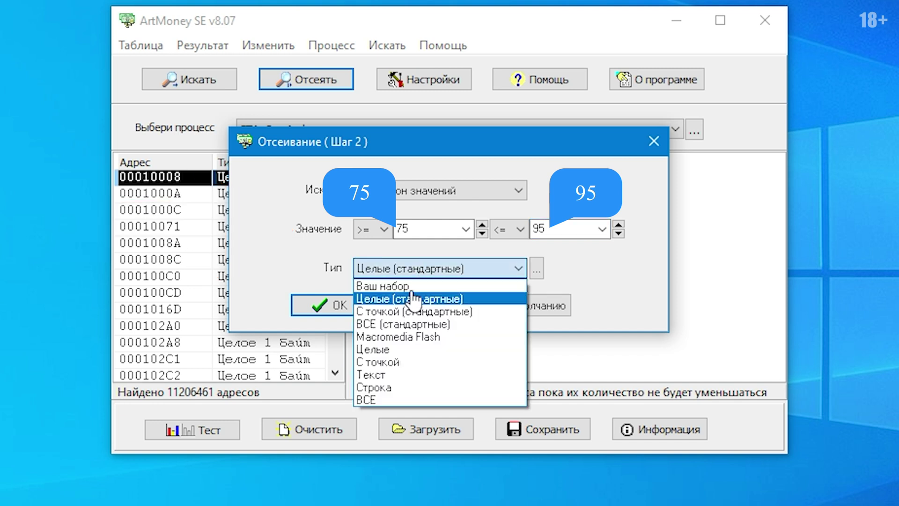
left_click(367, 399)
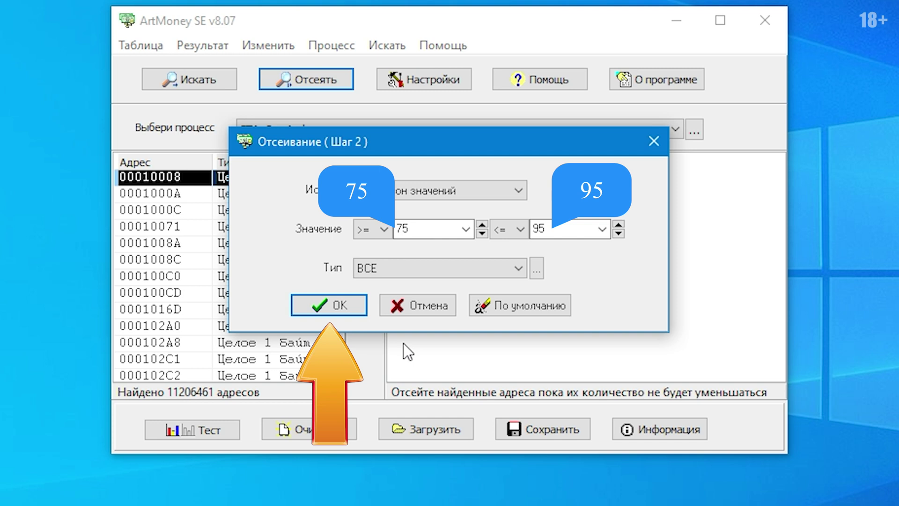
key("Return")
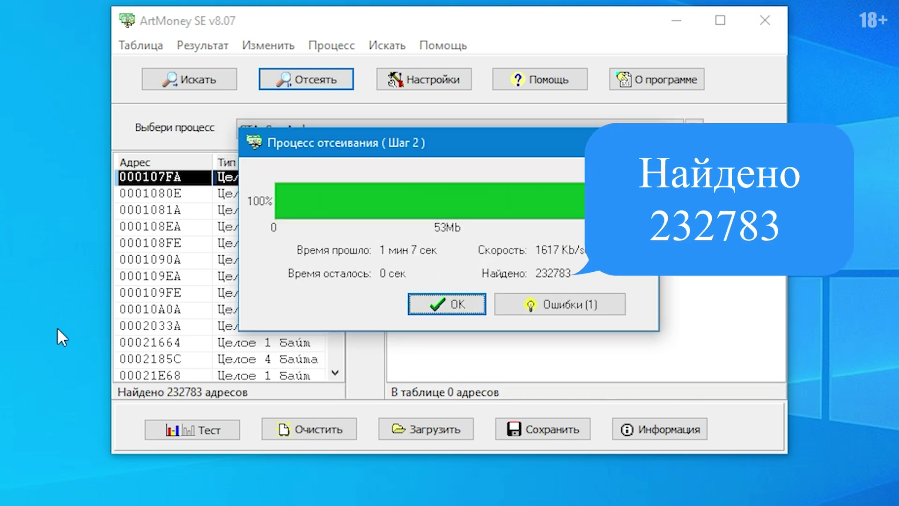
left_click(448, 303)
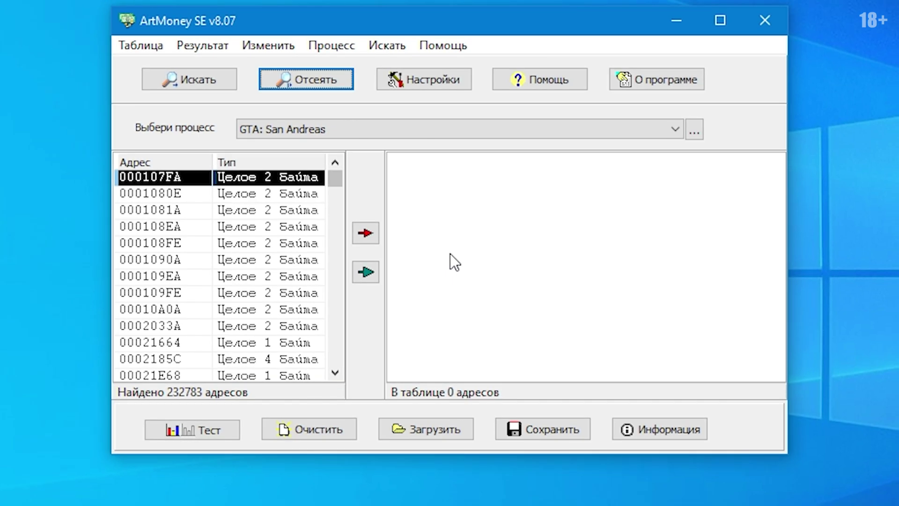
Sift the remaining addresses again with a value range from 60 to 85
left_click(310, 81)
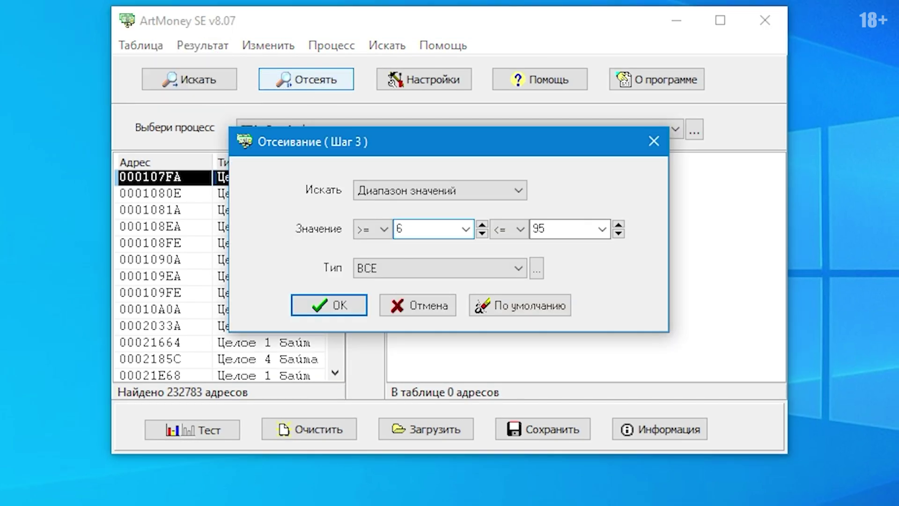
type("60")
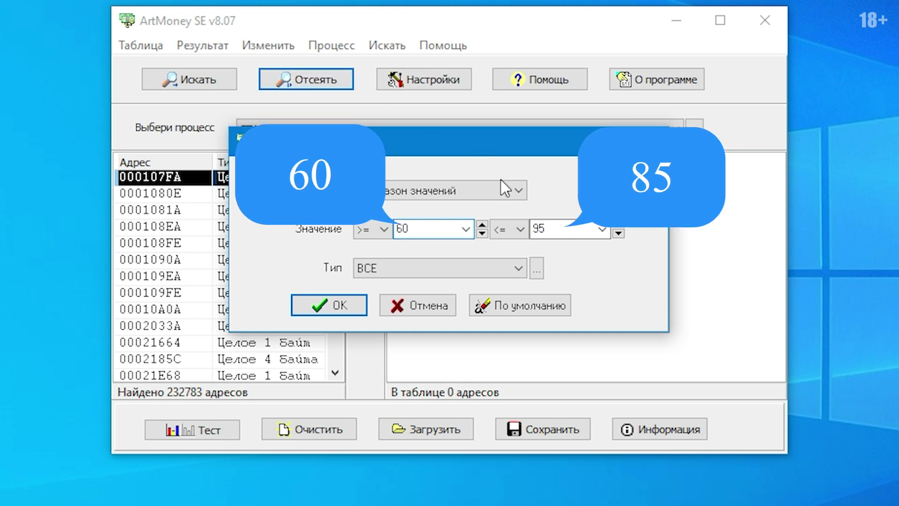
double_click(550, 229)
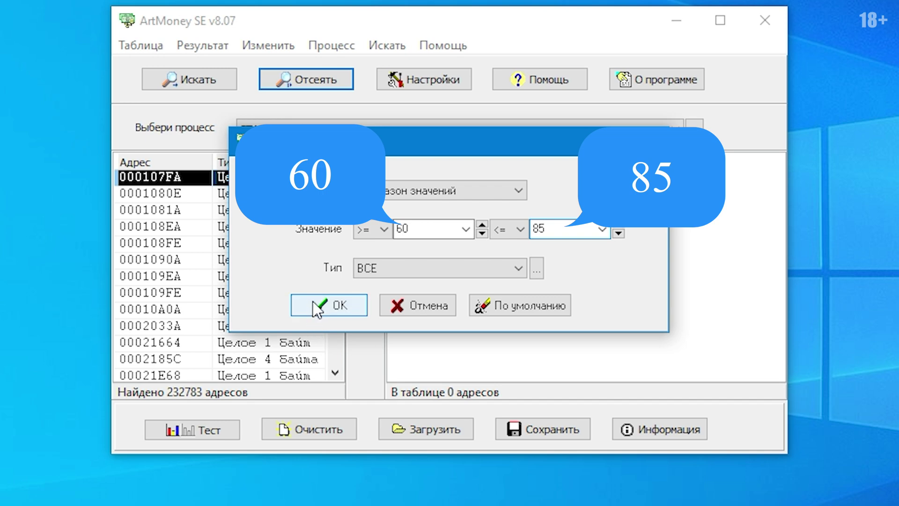
left_click(332, 302)
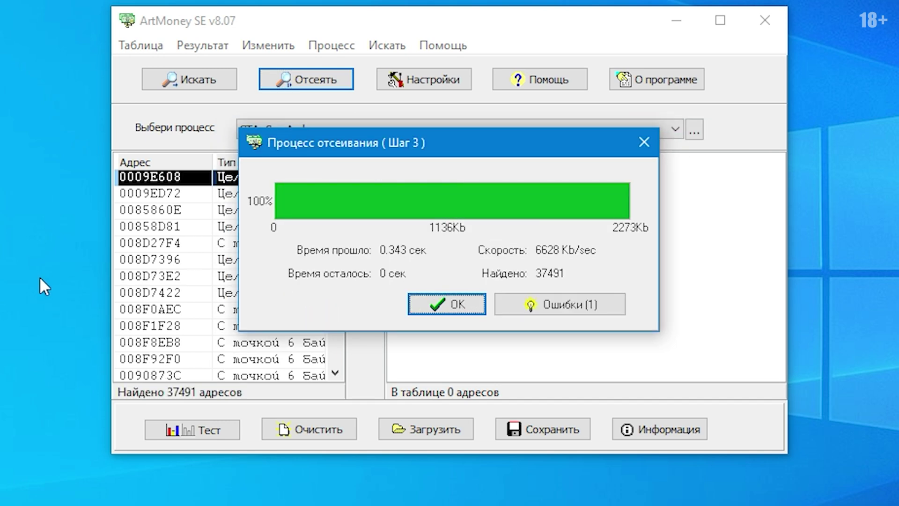
left_click(433, 303)
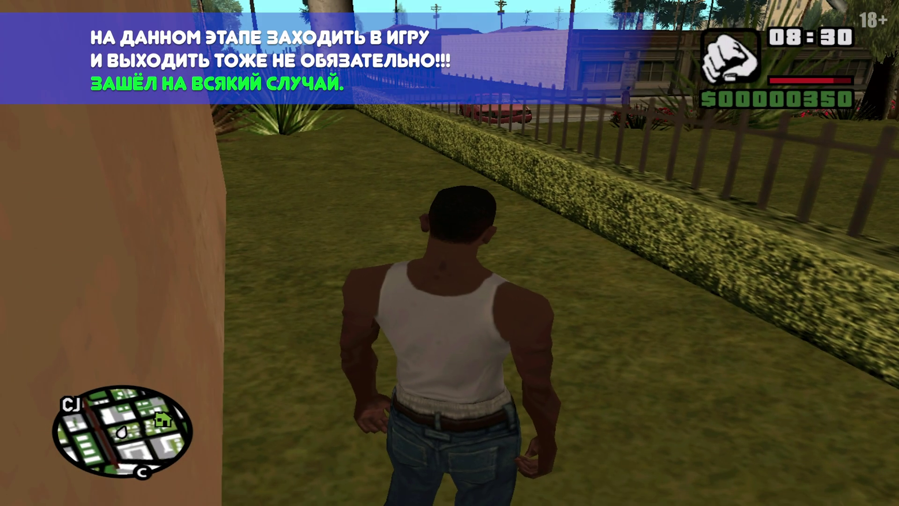
key("w")
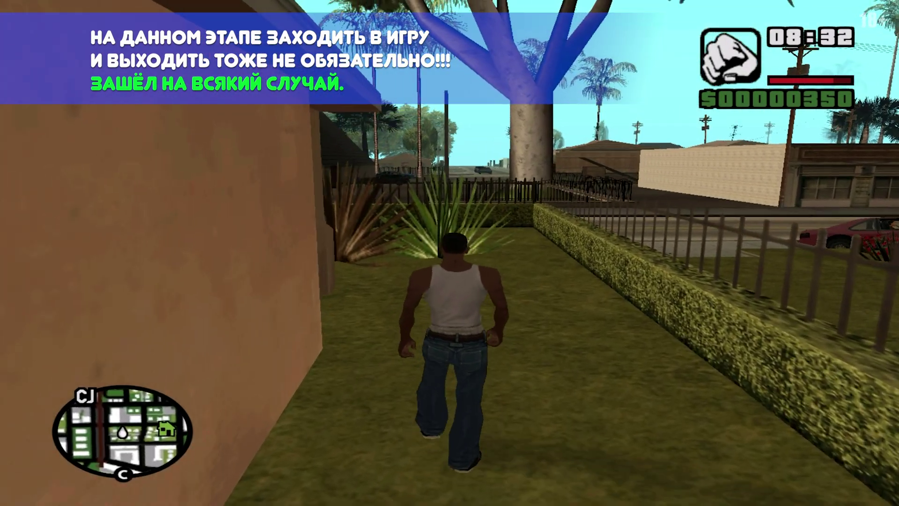
key("w")
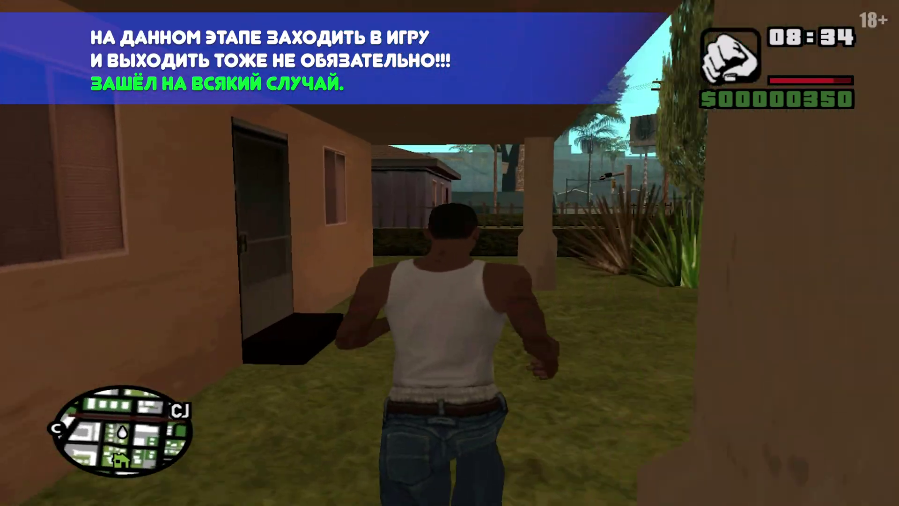
key("w")
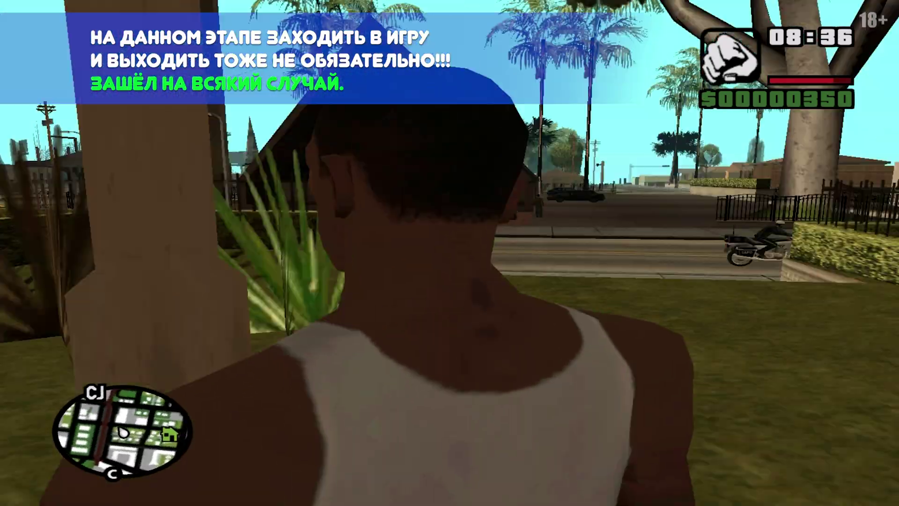
key("w")
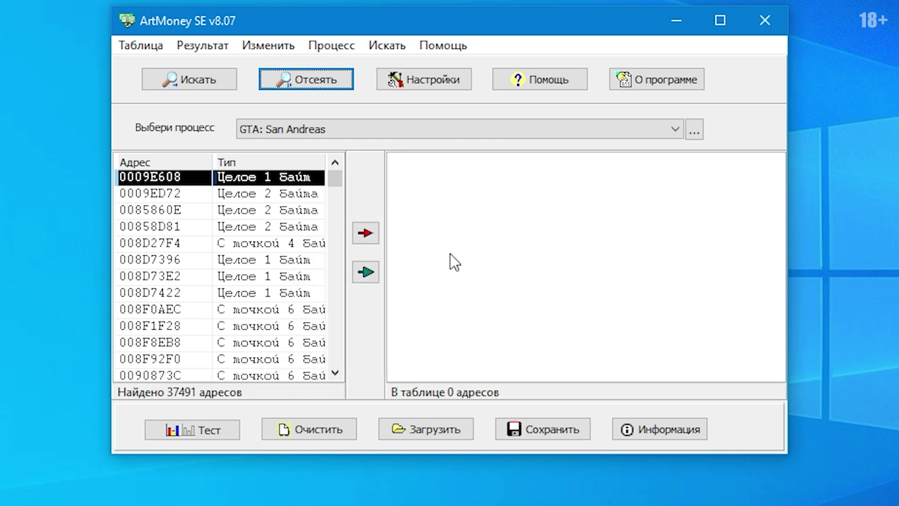
Sift the found addresses by Неизвестное значение with the value set to Не изменилось and the type kept at ВСЕ
left_click(315, 83)
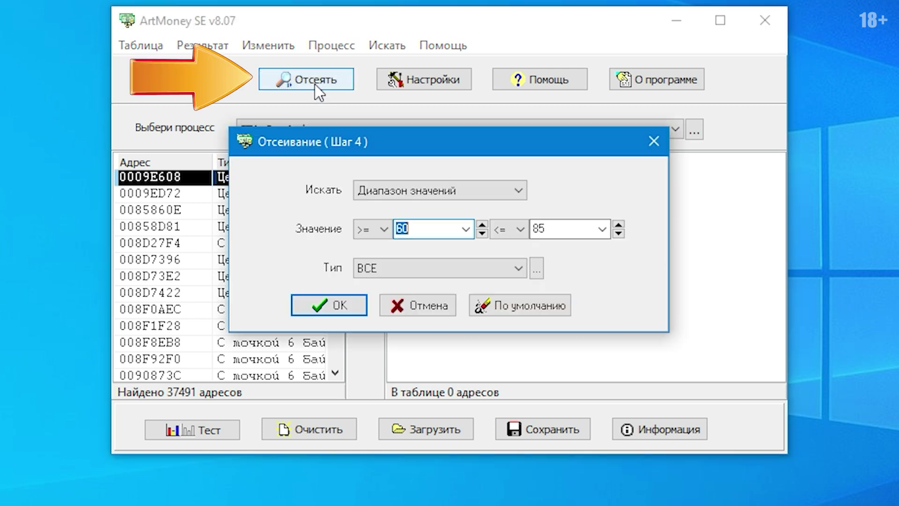
left_click(440, 194)
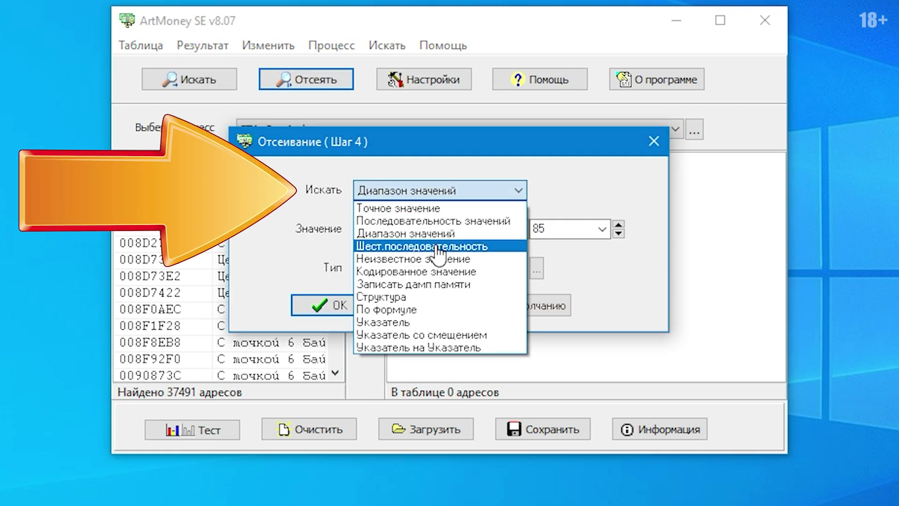
left_click(421, 259)
left_click(451, 234)
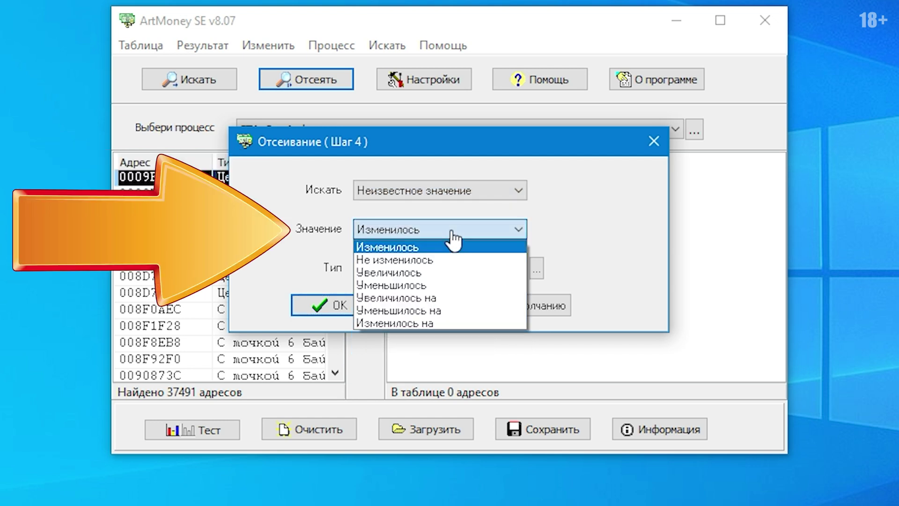
left_click(420, 260)
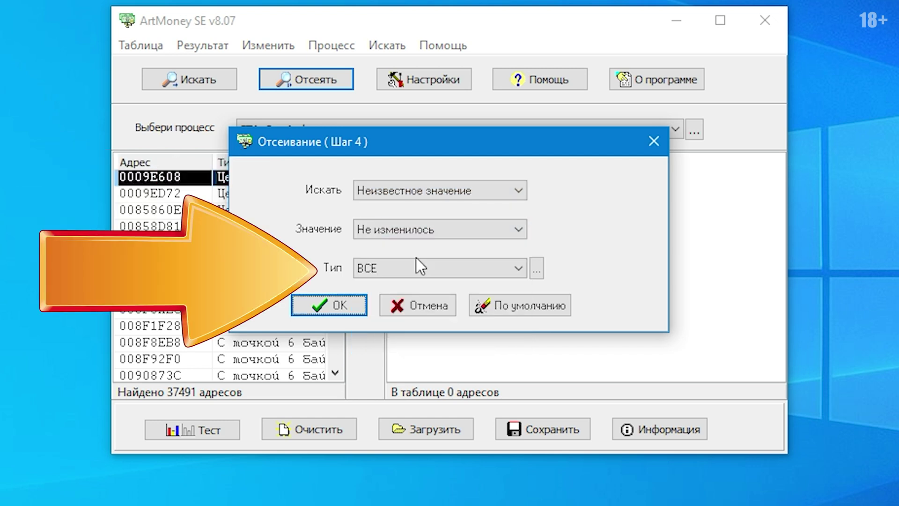
left_click(340, 306)
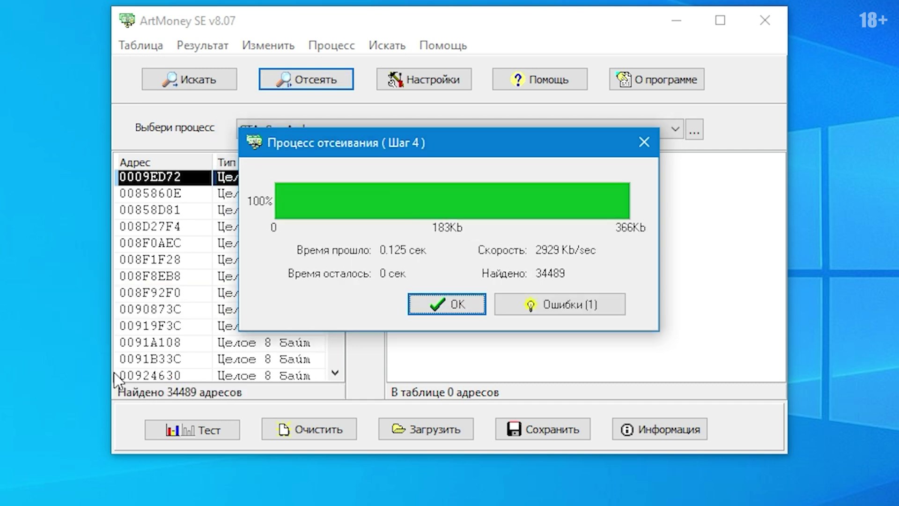
left_click(438, 307)
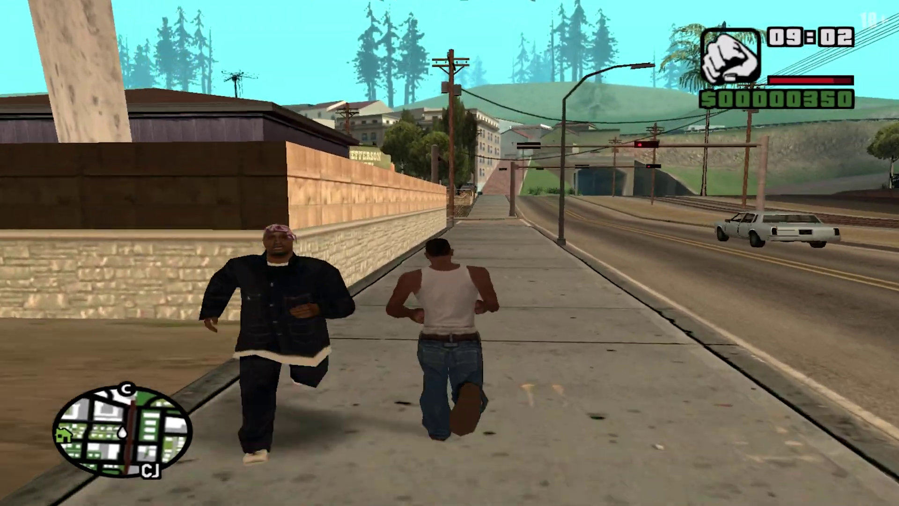
Sift the remaining addresses by Диапазон значений from 55 to 70 with the type kept at ВСЕ
key("a")
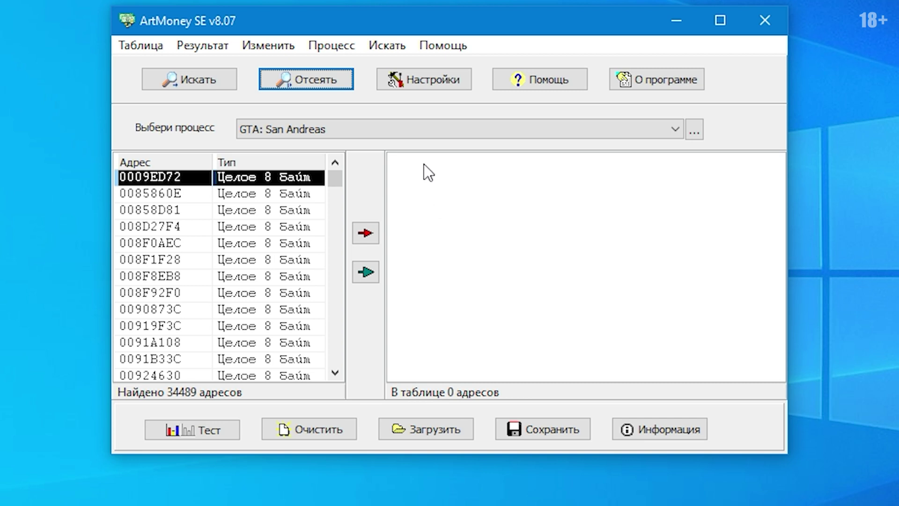
left_click(324, 84)
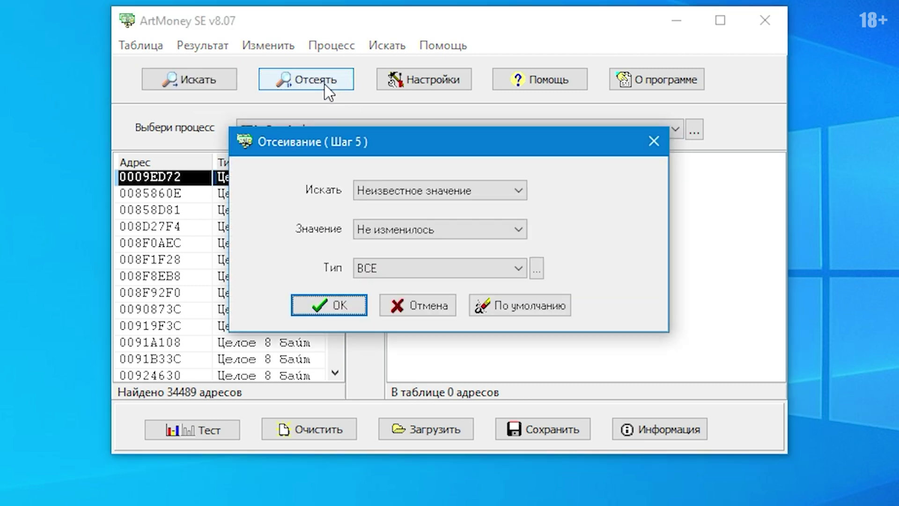
left_click(407, 196)
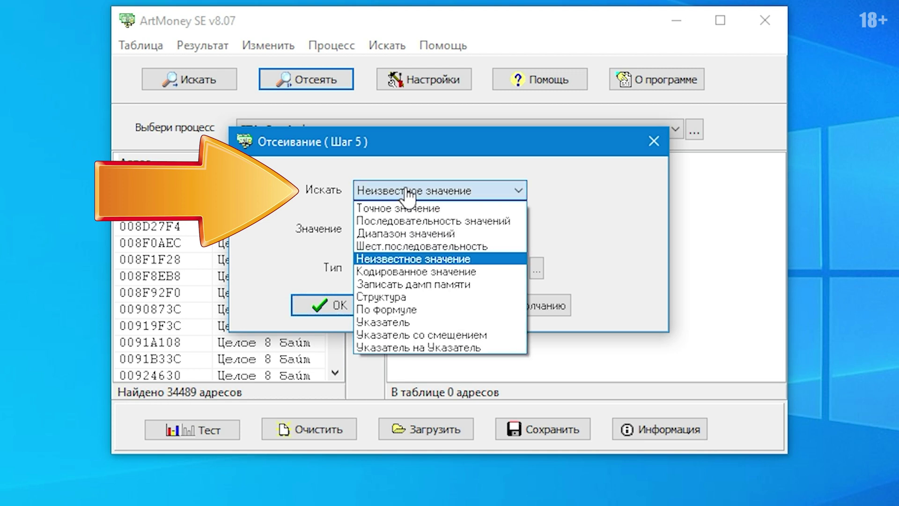
left_click(414, 233)
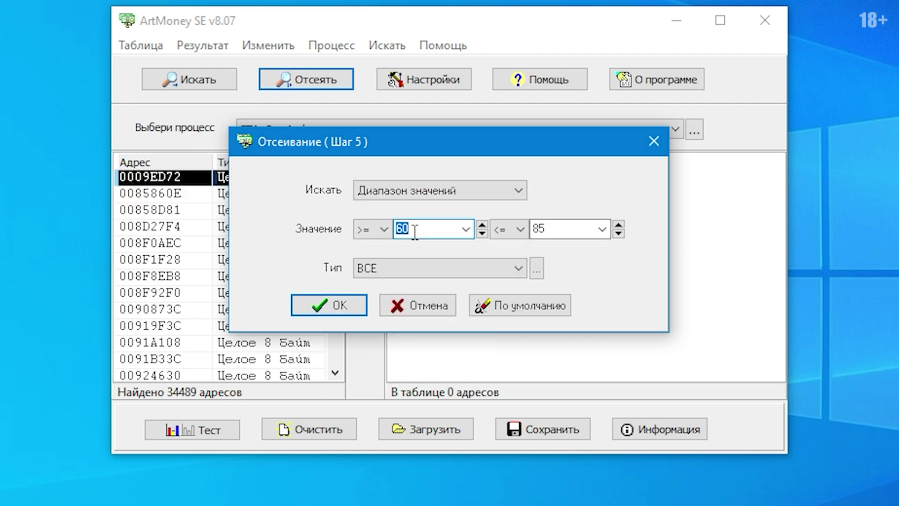
type("55")
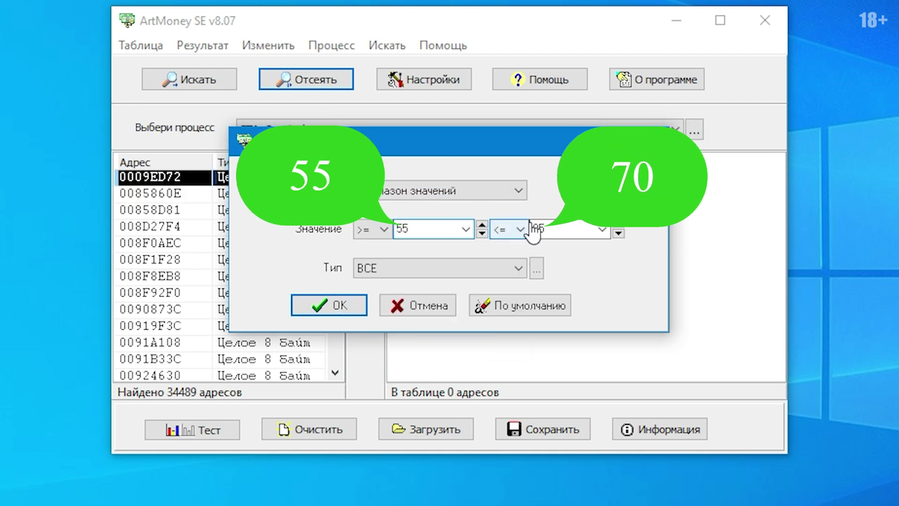
left_click(551, 230)
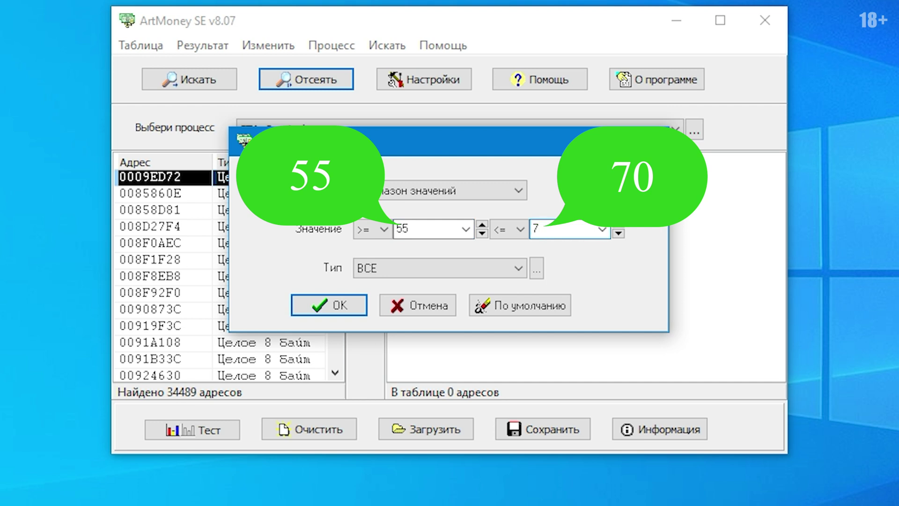
left_click(327, 302)
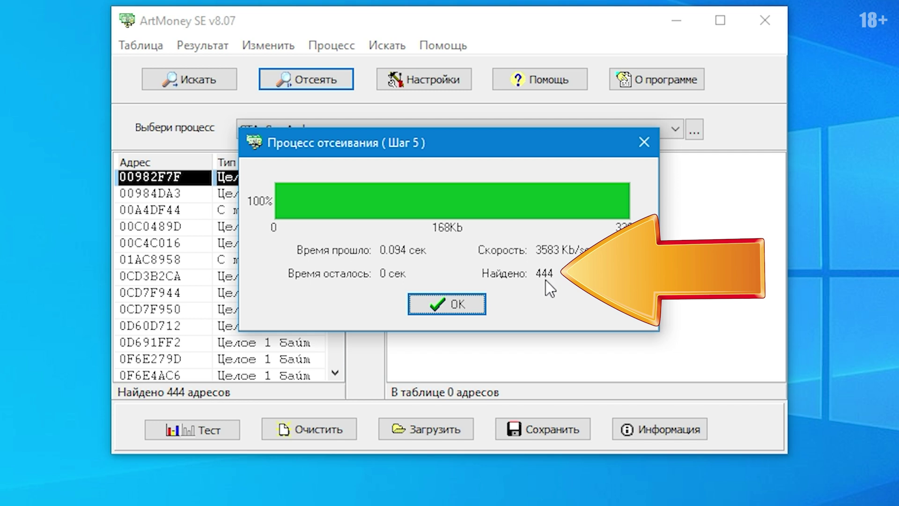
left_click(440, 305)
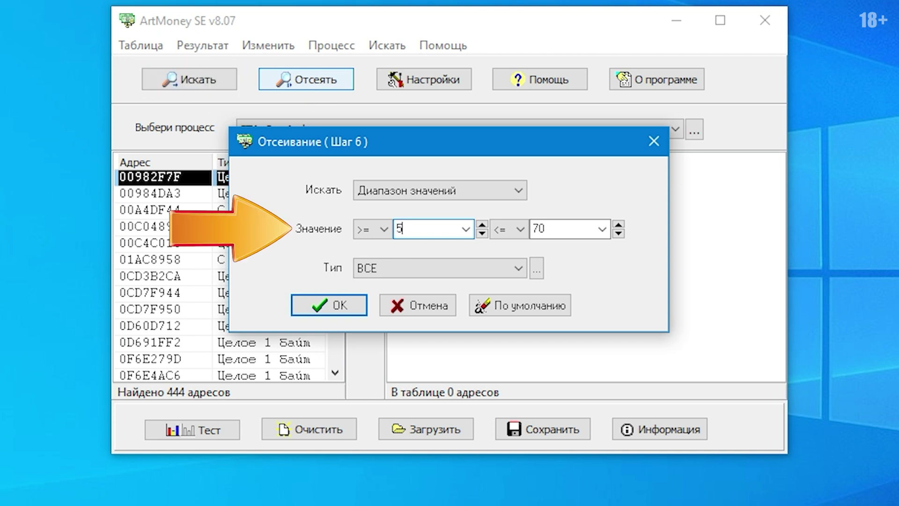
Sift the addresses again with a value range from 50 to 65
type("0")
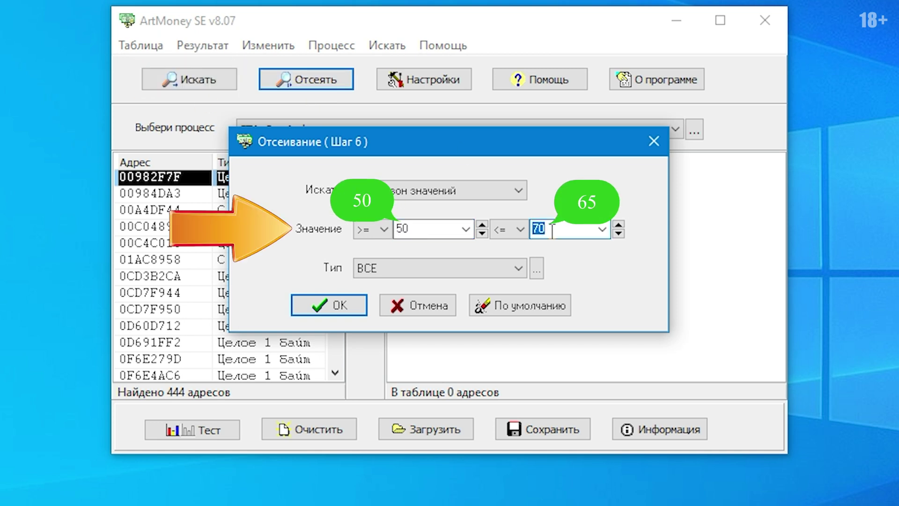
left_click(329, 298)
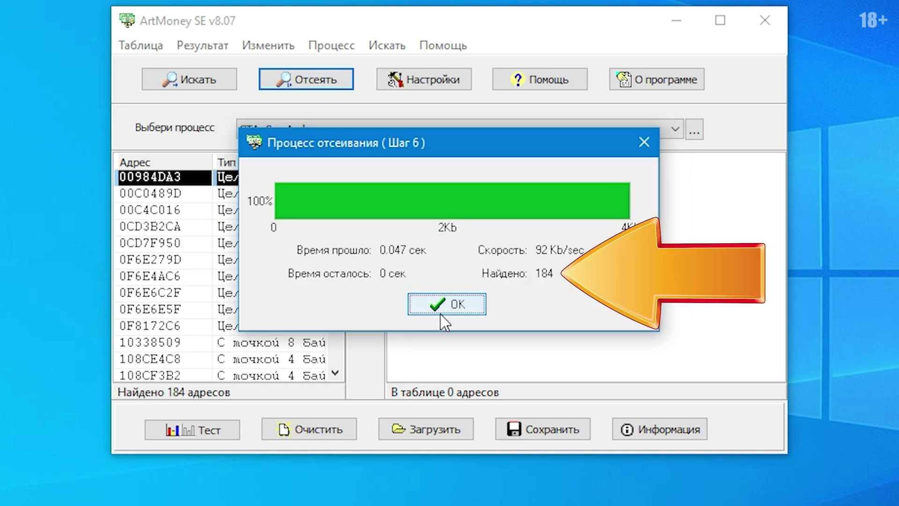
left_click(457, 300)
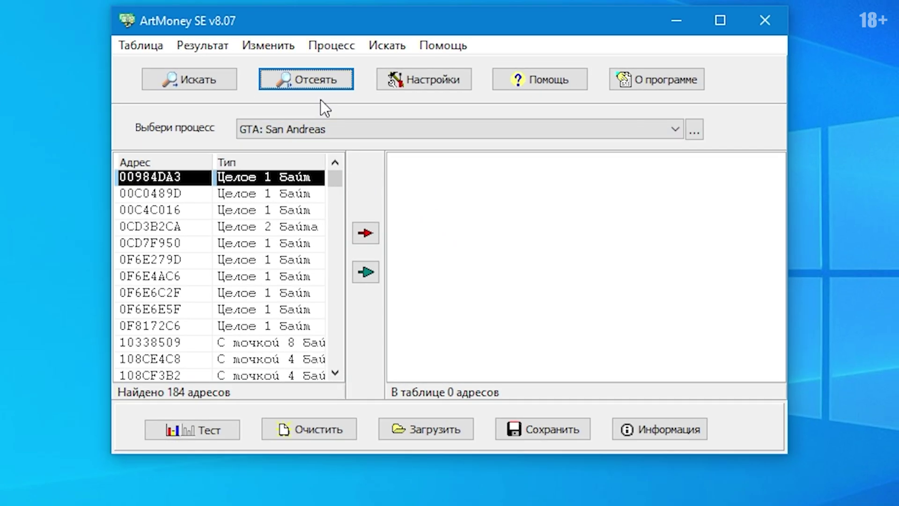
Sift the remaining addresses with the value range narrowed to 45 to 55
left_click(308, 77)
type("4")
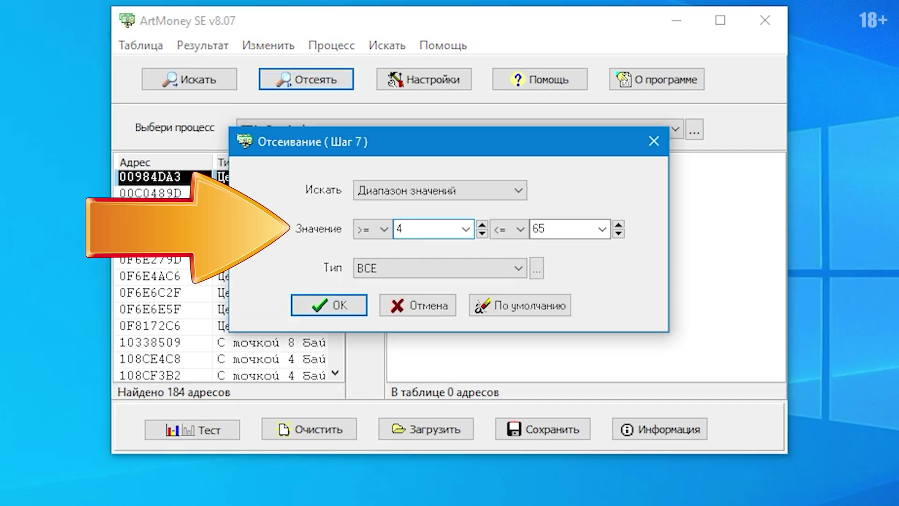
type("5")
double_click(553, 228)
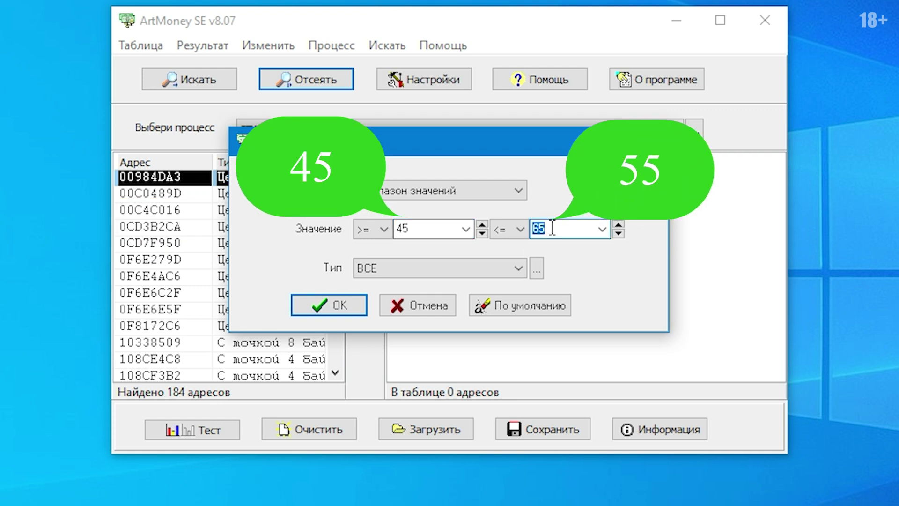
left_click(321, 305)
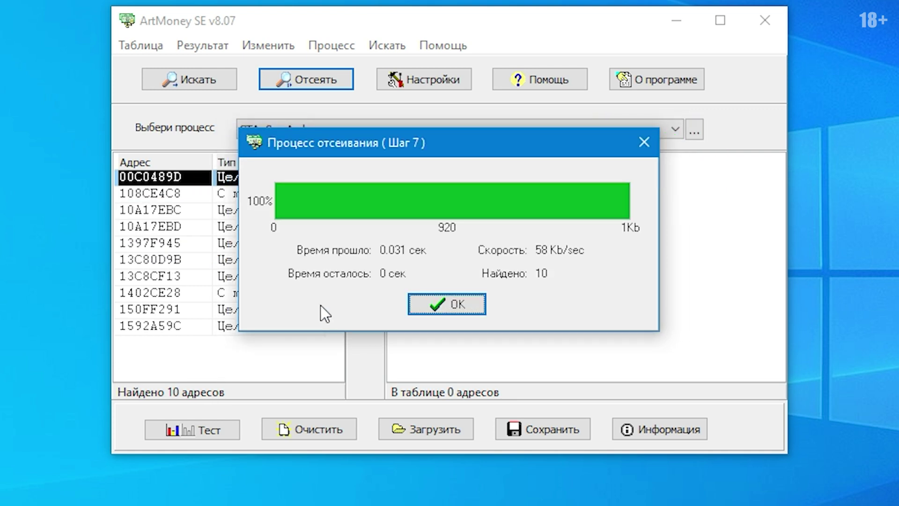
left_click(451, 303)
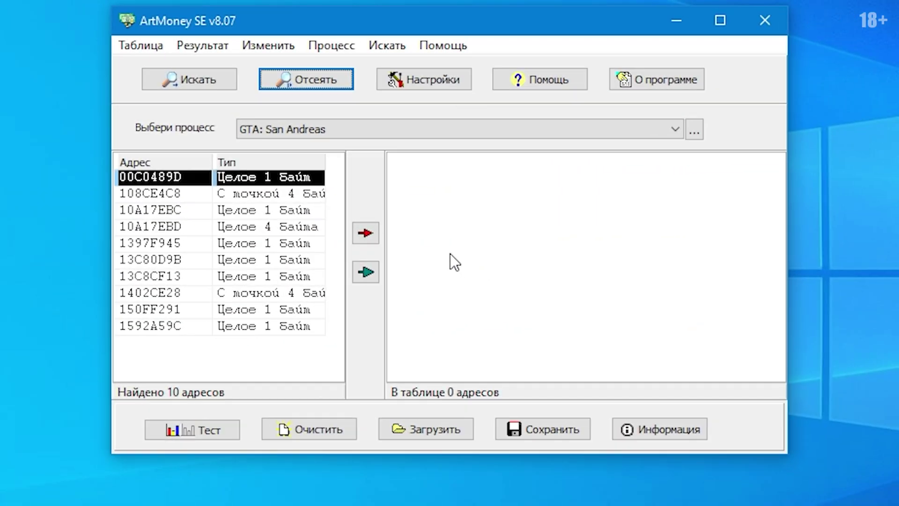
Run another sifting of the remaining addresses with a value range from 30 to 50
left_click(311, 77)
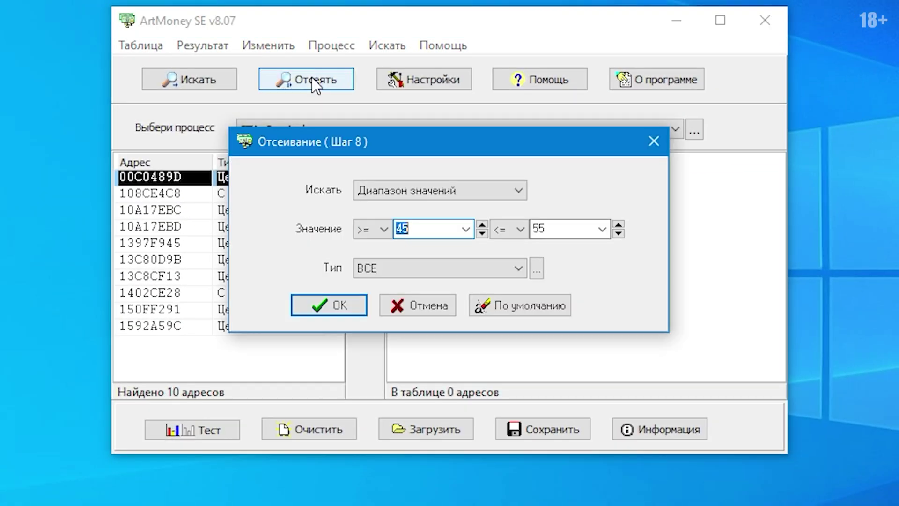
type("3")
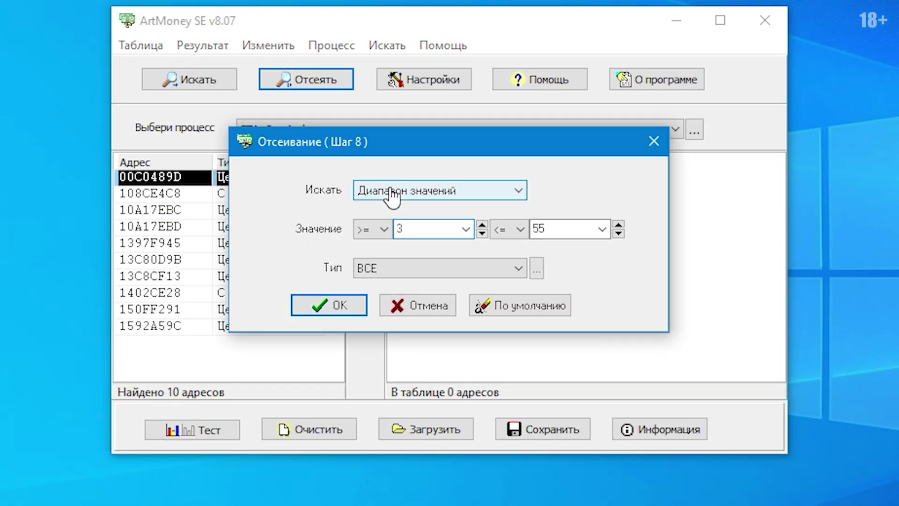
type("0")
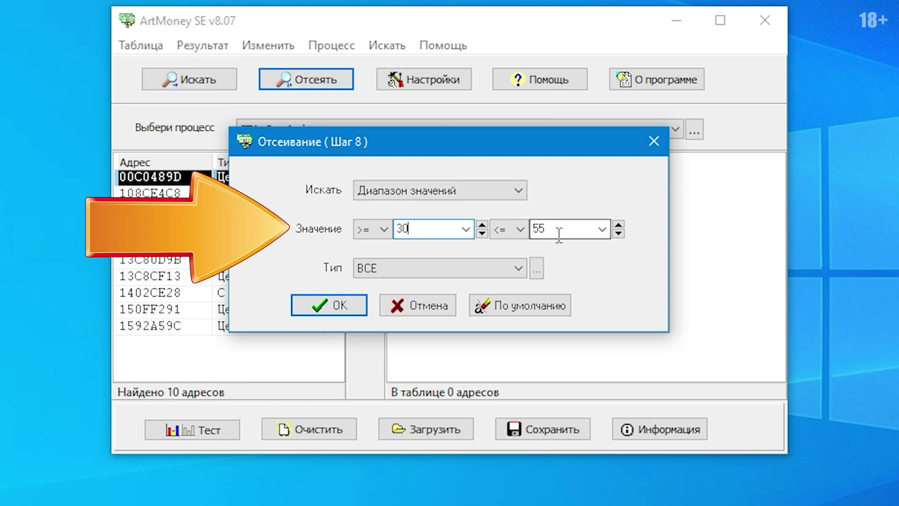
type("5")
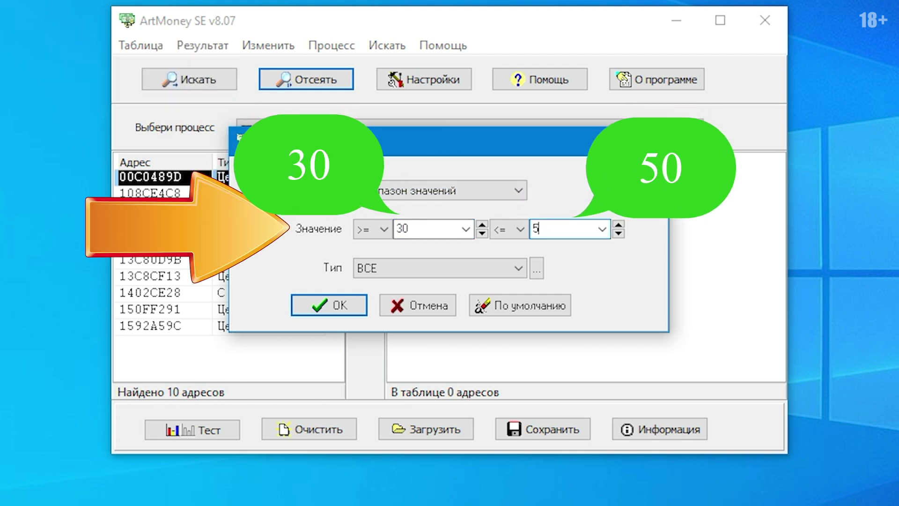
left_click(316, 305)
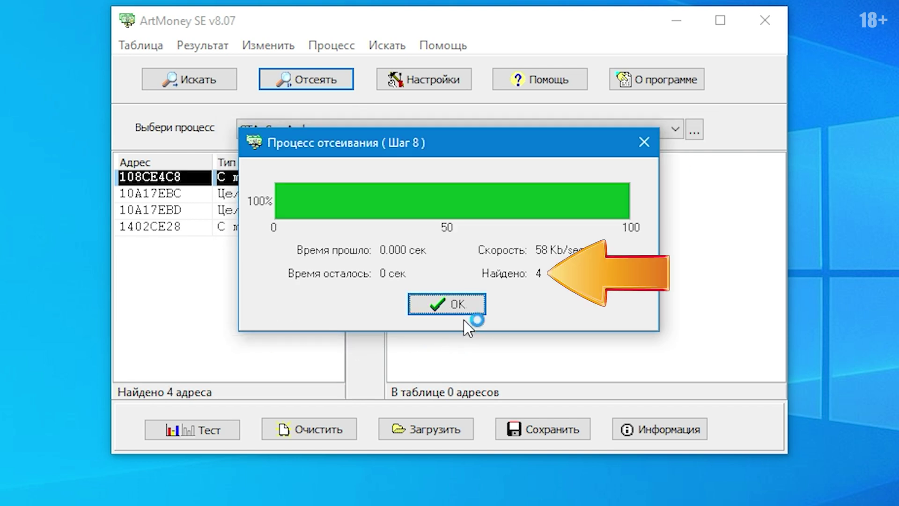
left_click(464, 304)
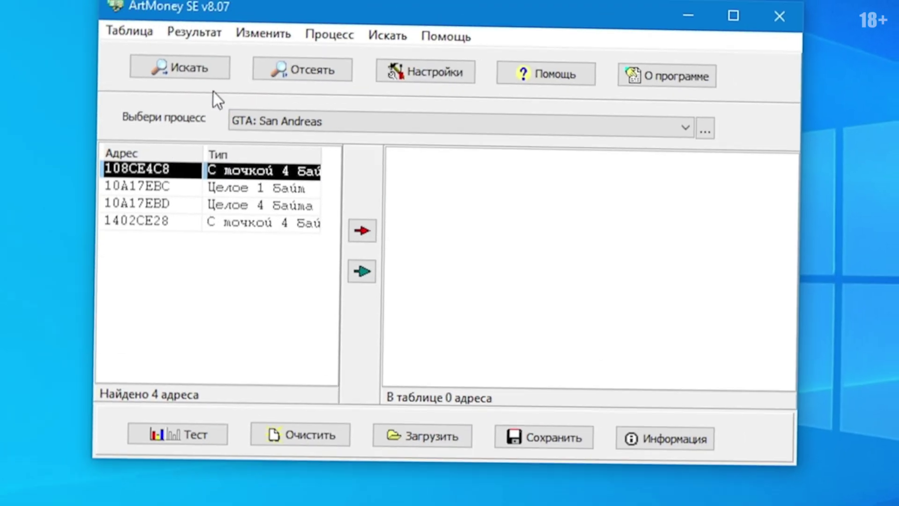
Sift the last few addresses with a value range from 15 to 40
left_click(289, 72)
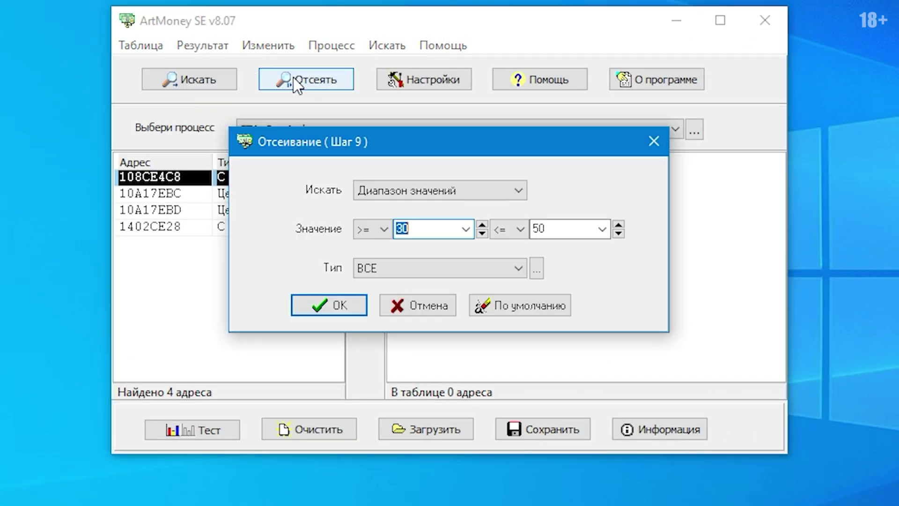
type("15")
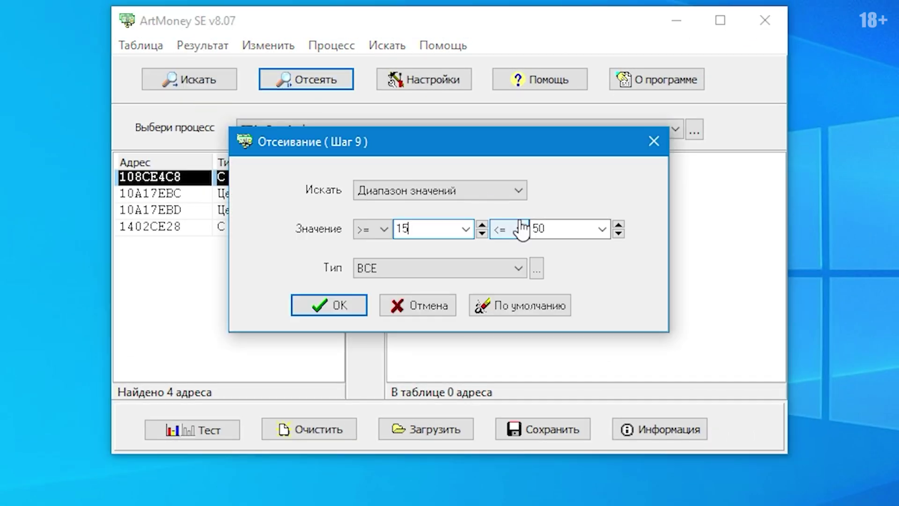
double_click(538, 229)
type("40")
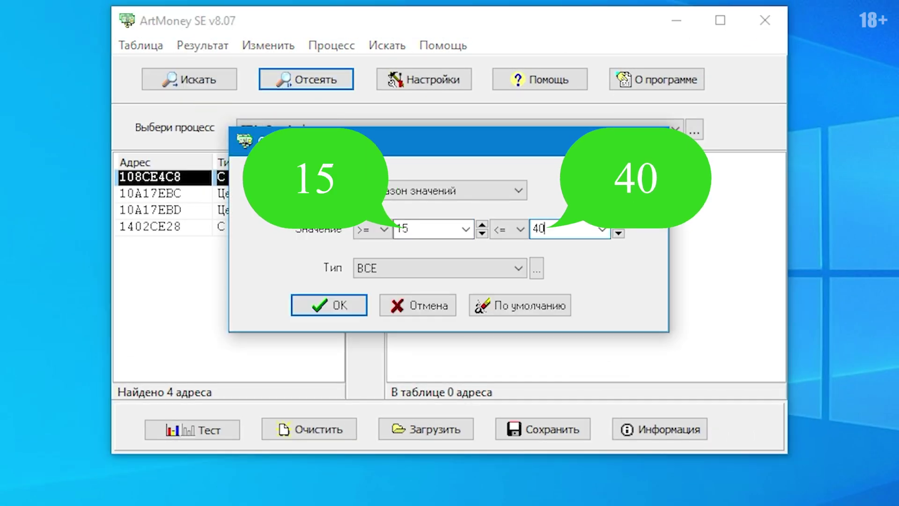
left_click(333, 304)
left_click(435, 305)
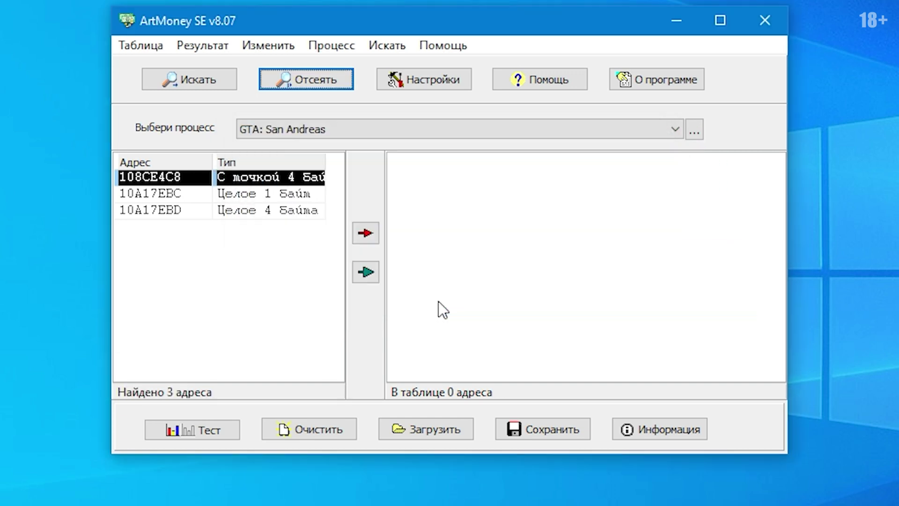
Transfer all of the found addresses to the table of values for editing
left_click(366, 276)
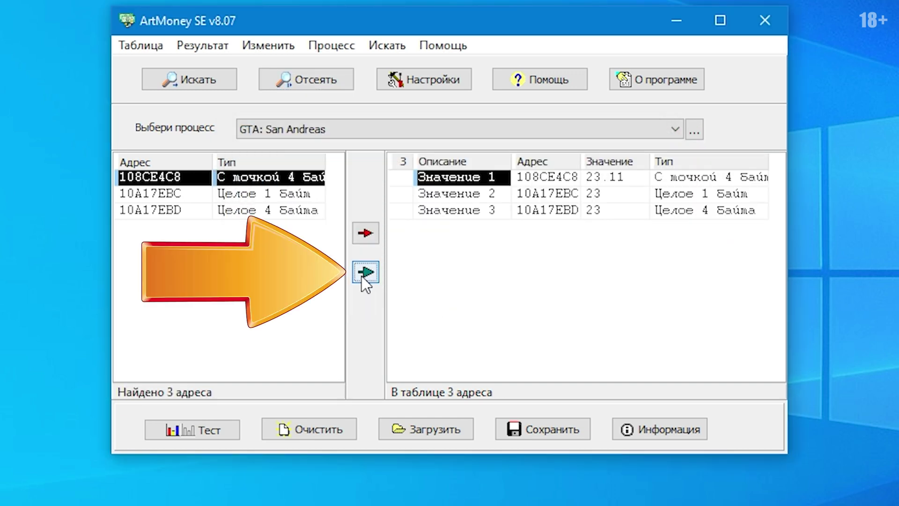
left_click(505, 272)
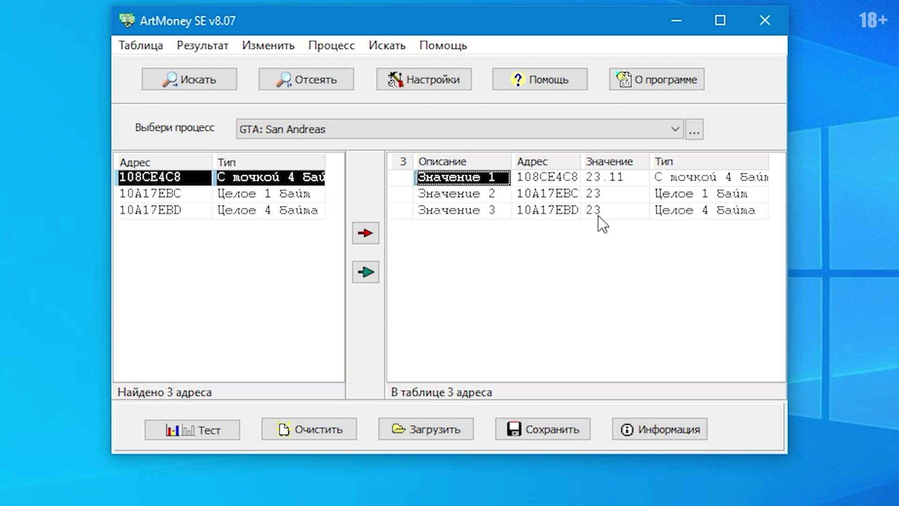
Freeze the value at address 108CE4C8 and unfreeze it again
left_click(606, 178)
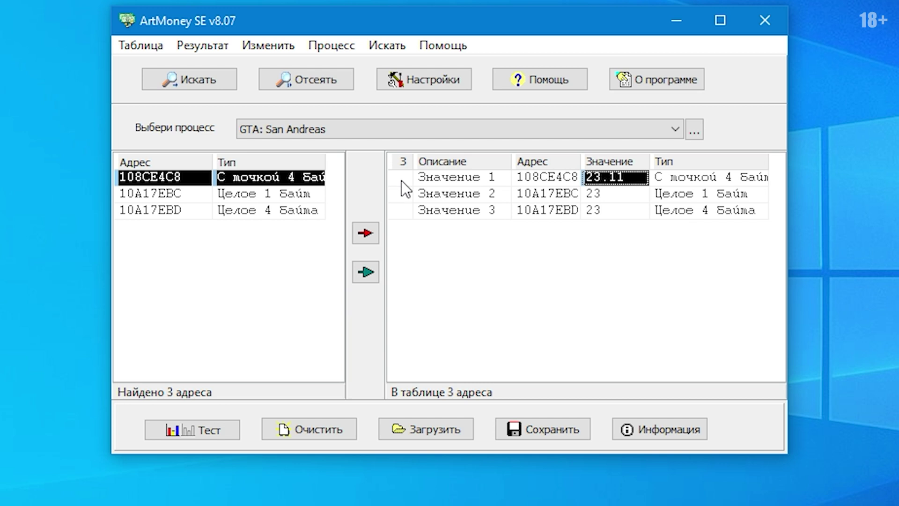
right_click(602, 174)
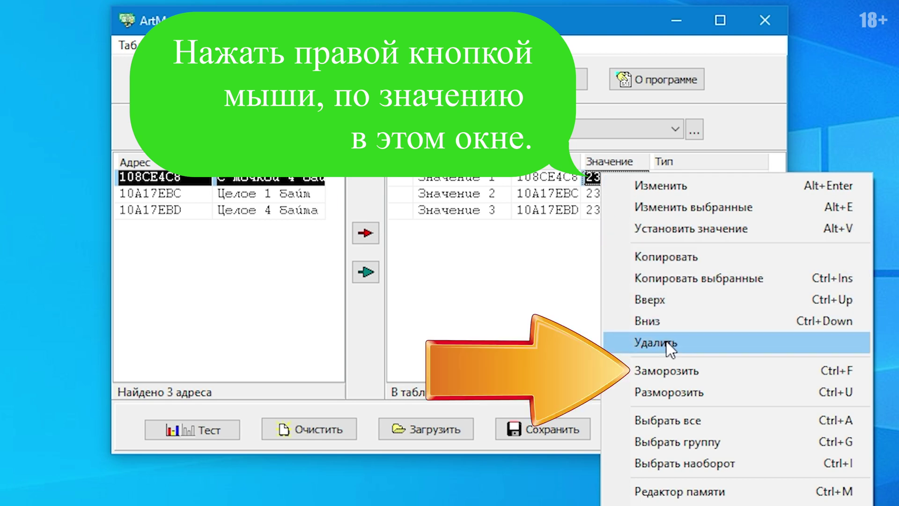
left_click(671, 370)
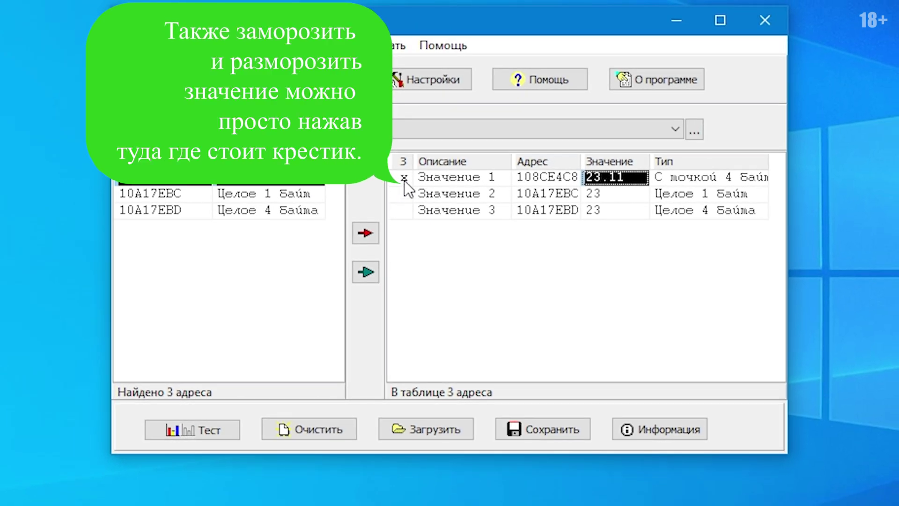
right_click(610, 180)
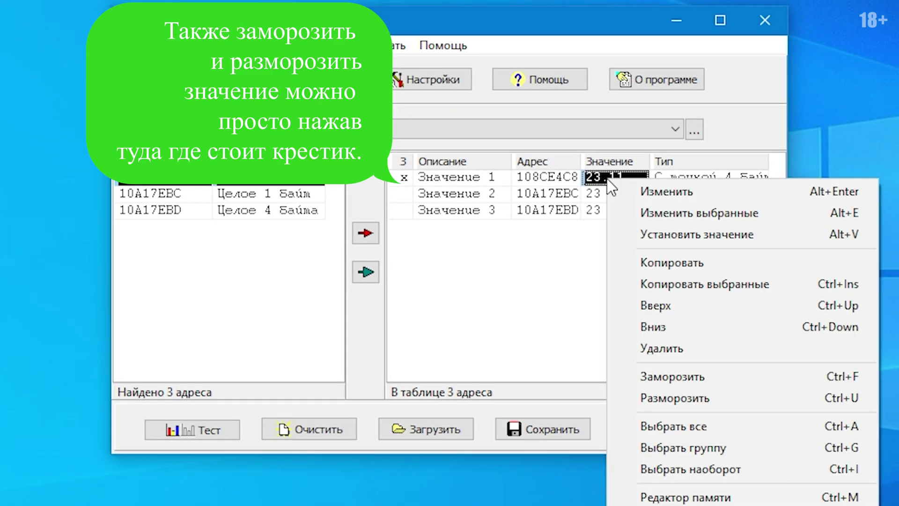
left_click(682, 403)
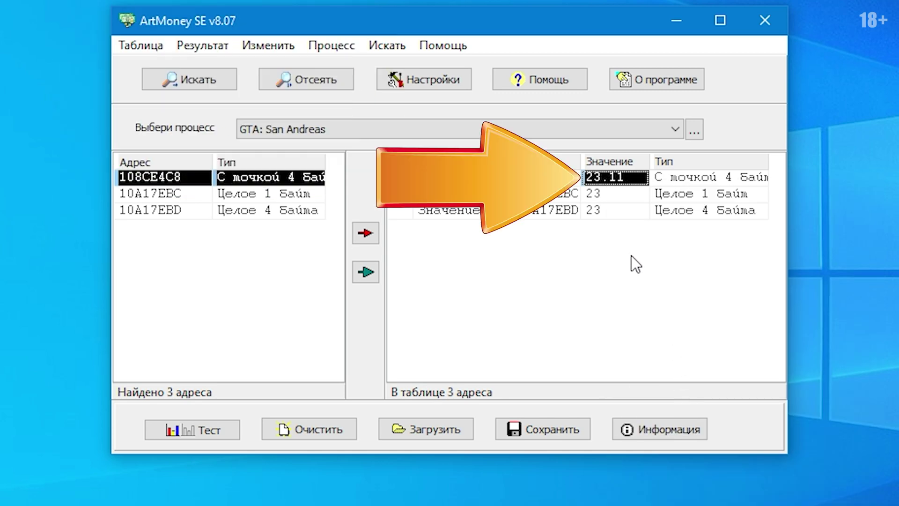
Set the value at address 108CE4C8 to 100
double_click(602, 179)
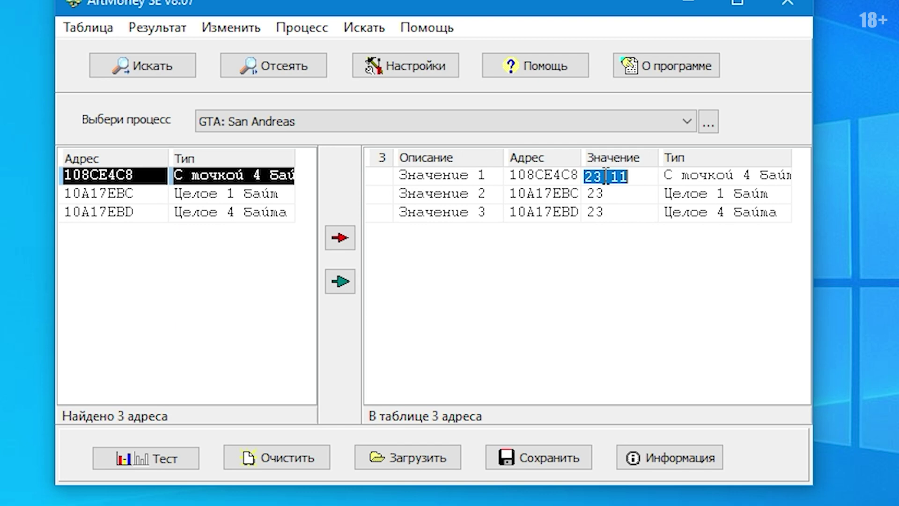
type("1")
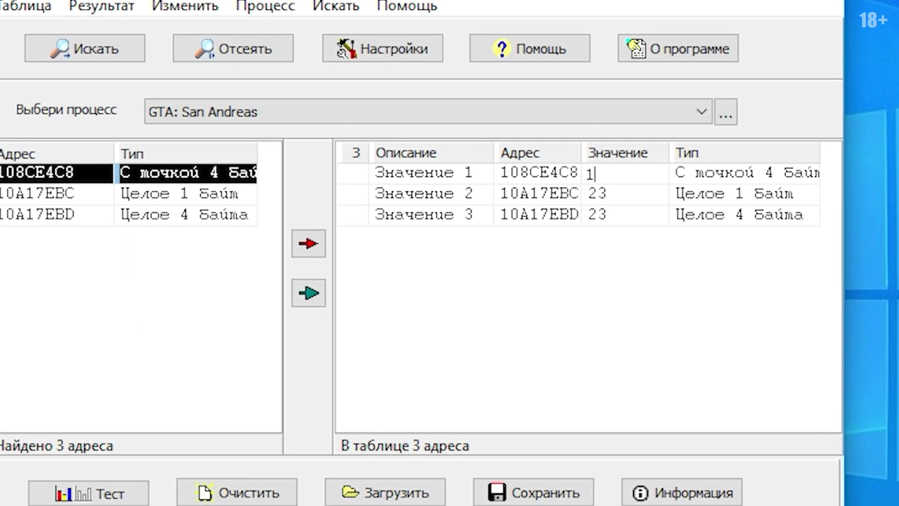
type("00")
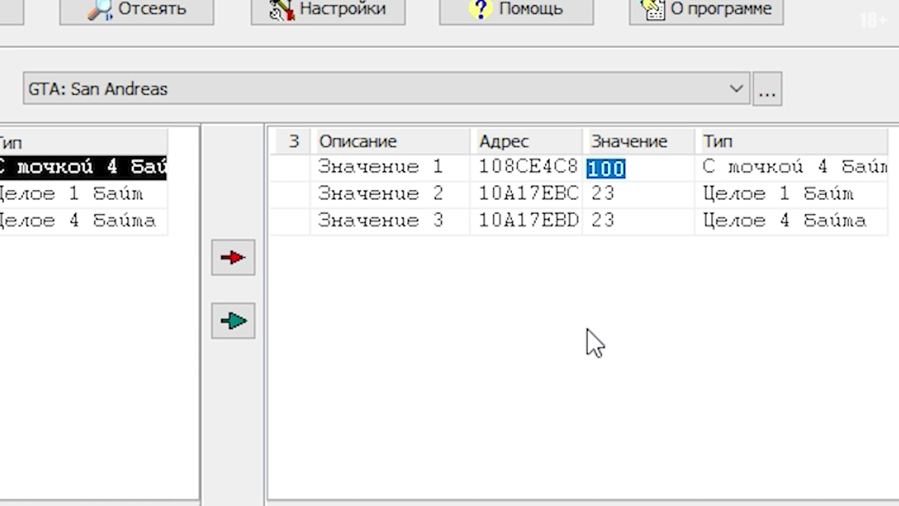
left_click(578, 219)
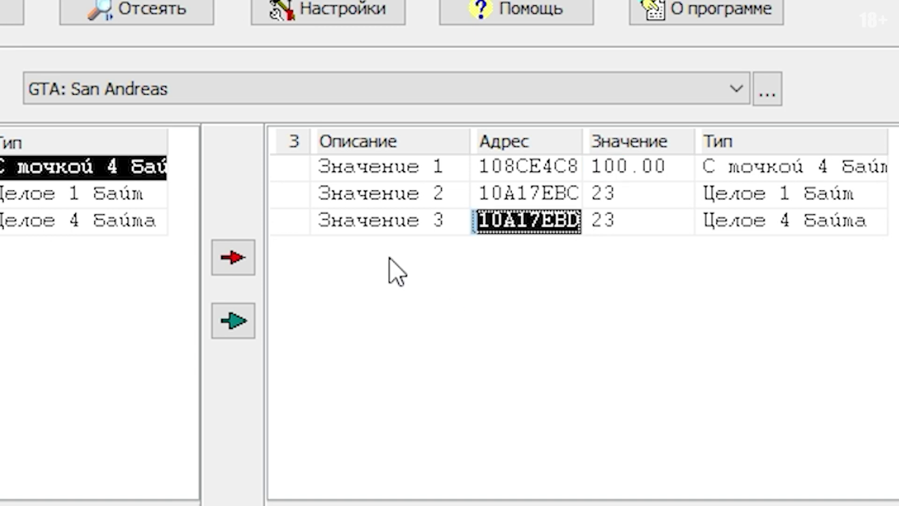
Freeze the value of 100 at address 108CE4C8
left_click(621, 172)
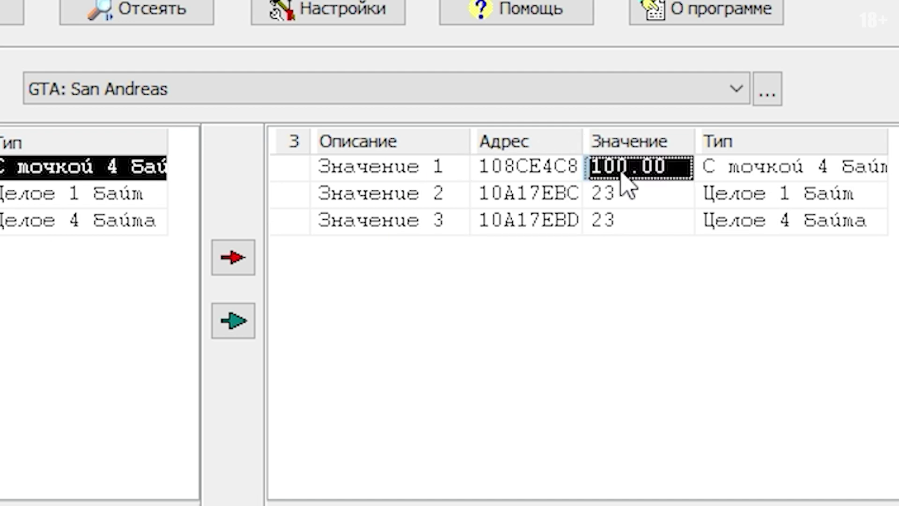
right_click(619, 170)
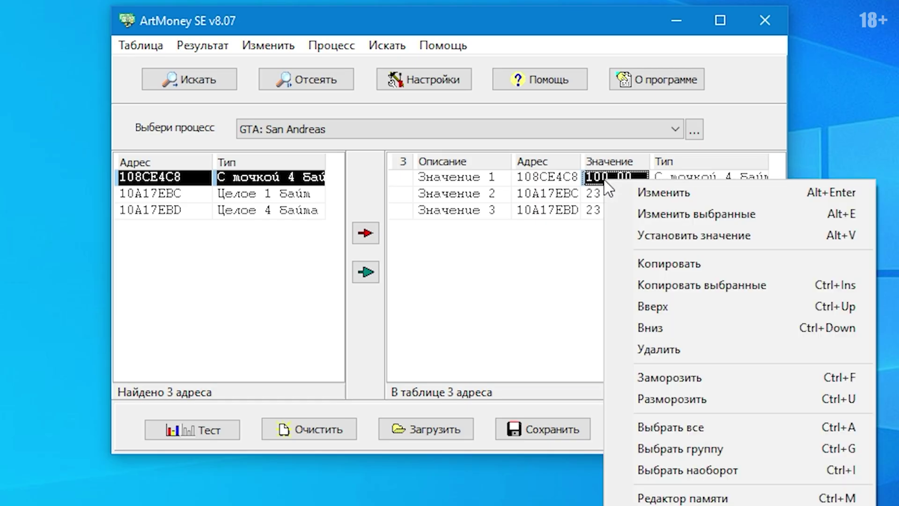
left_click(660, 377)
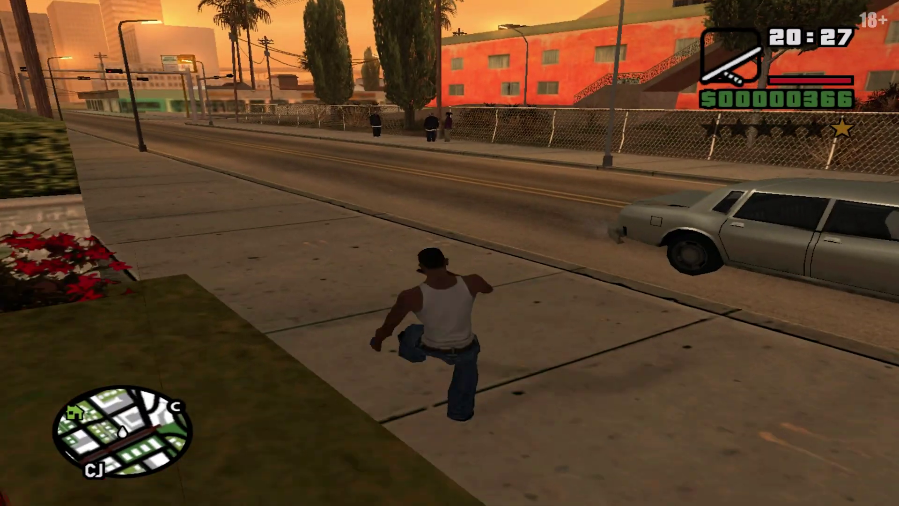
Switch to GTA: San Andreas, run the character across the street to the gang members and attack them to test the frozen health
key("w")
scroll(449, 253, "up", 1)
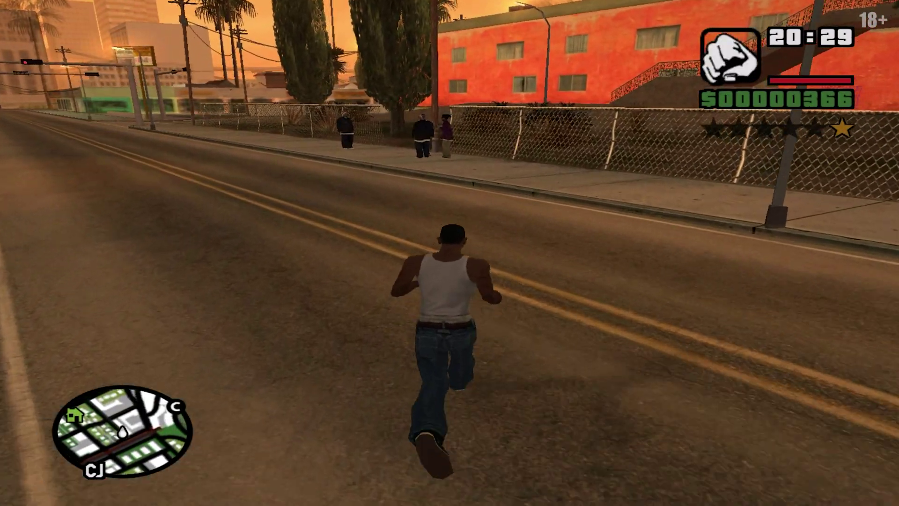
key("w")
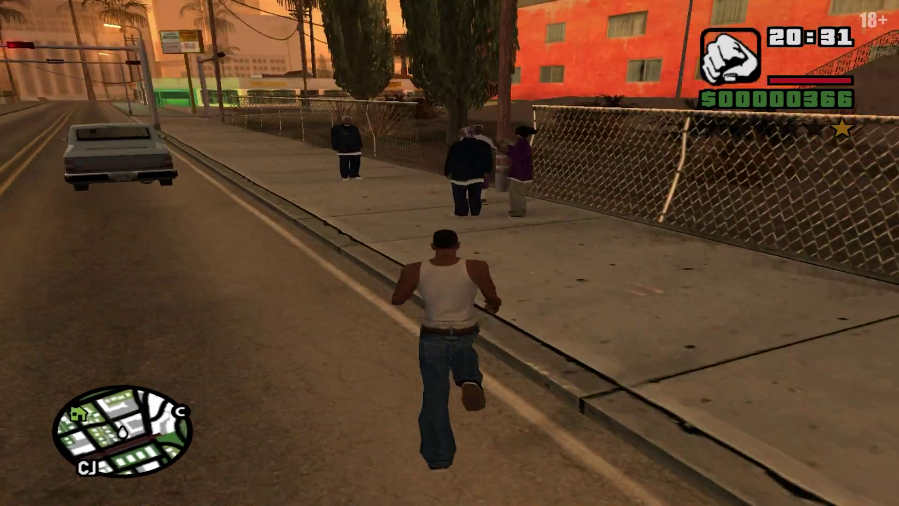
key("w")
left_click(449, 253)
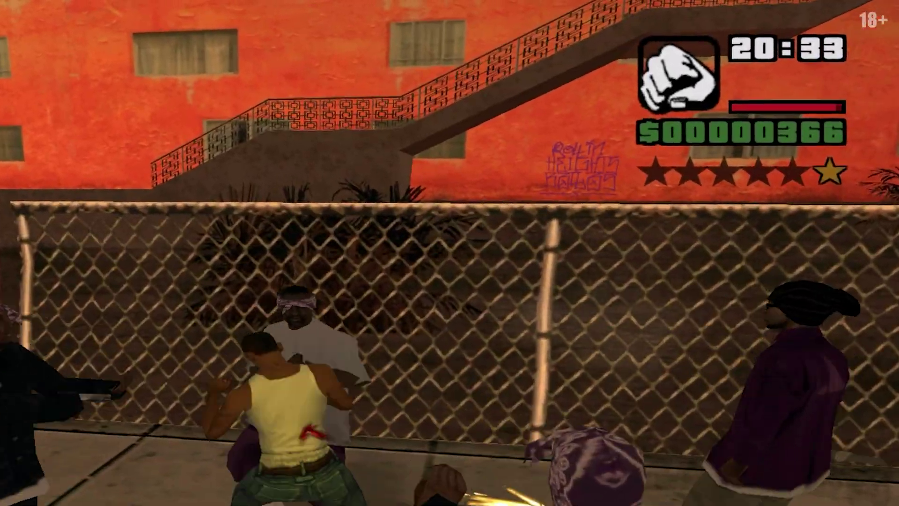